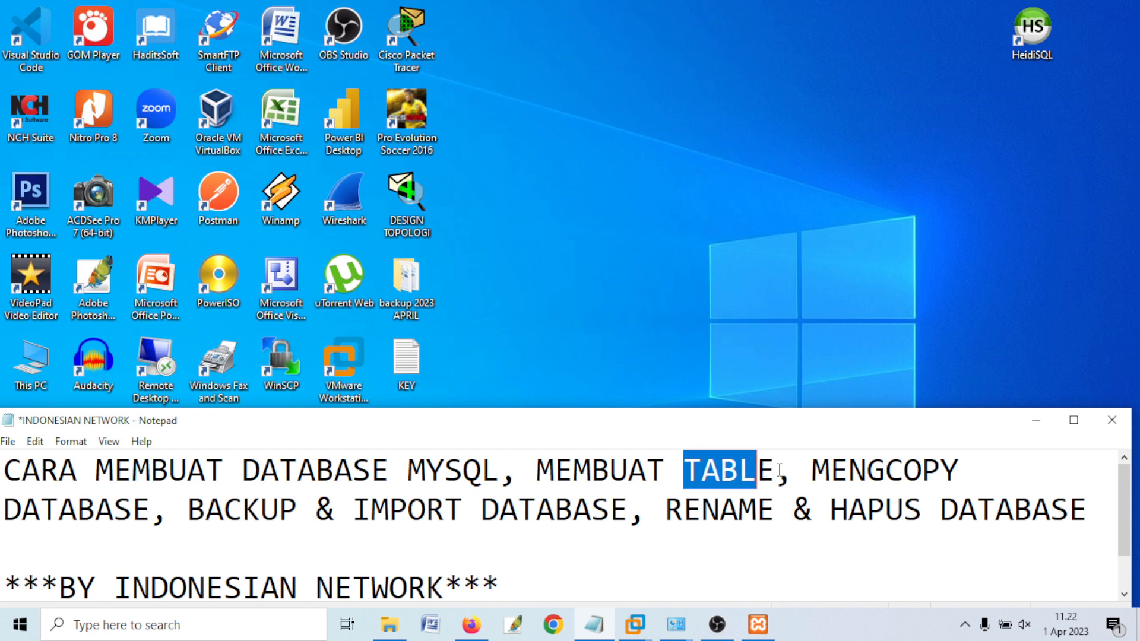
- Highlight DATABASE, BACKUP, IMPORT DATABASE and RENAME, then the whole tutorial title in Notepad
click(150, 507)
drag(150, 507, 40, 507)
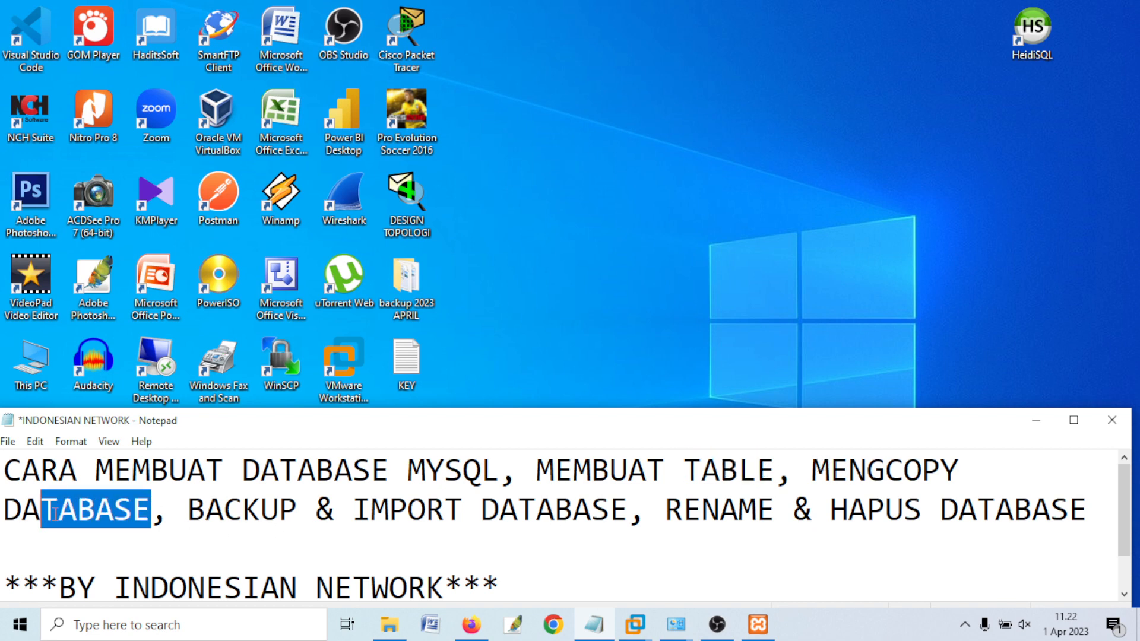
drag(188, 508, 262, 507)
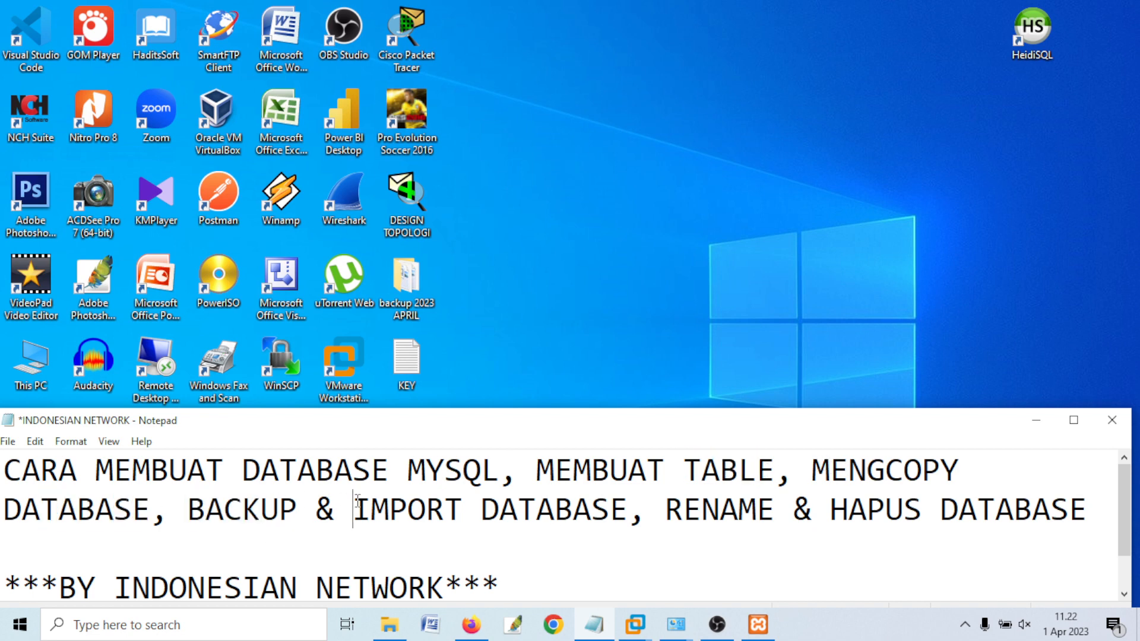
drag(354, 508, 572, 508)
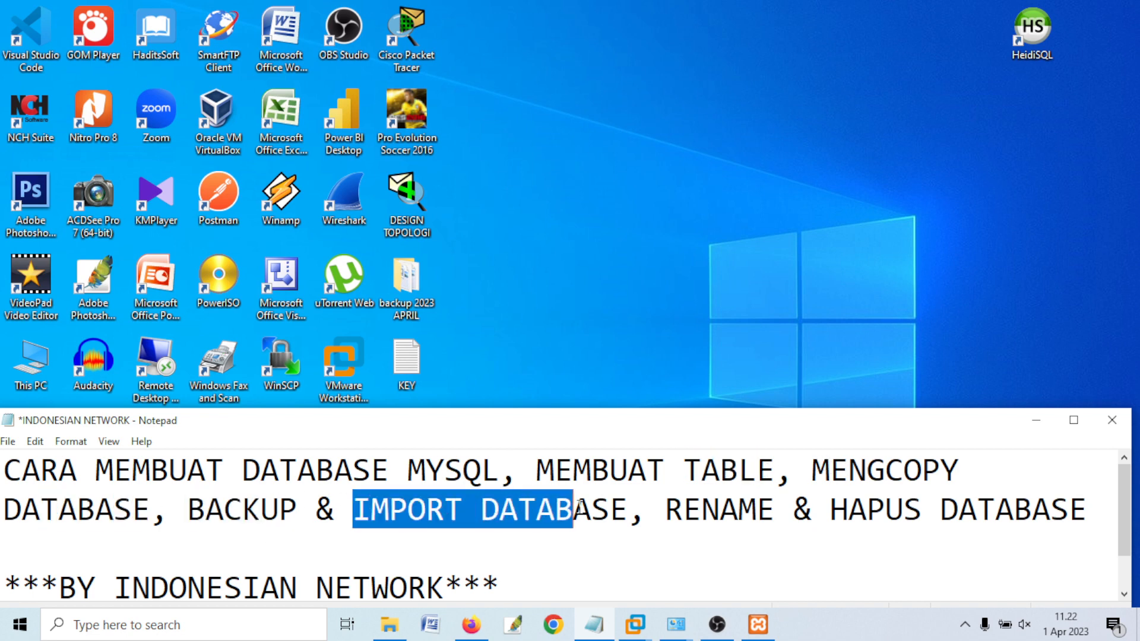
click(667, 514)
drag(667, 514, 762, 509)
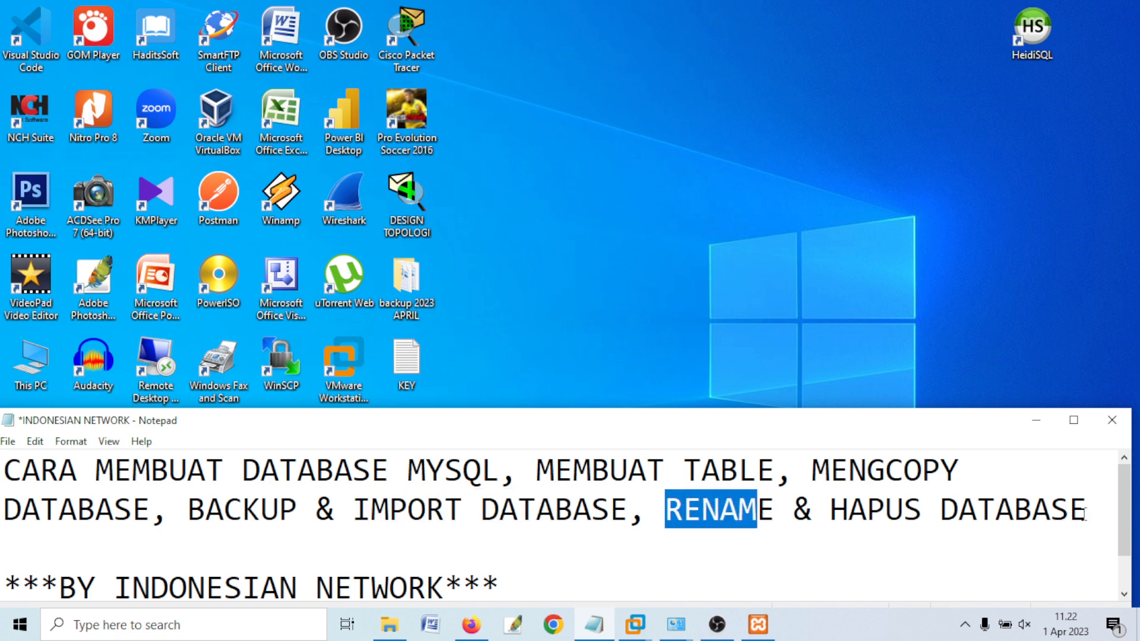
drag(1089, 511, 6, 473)
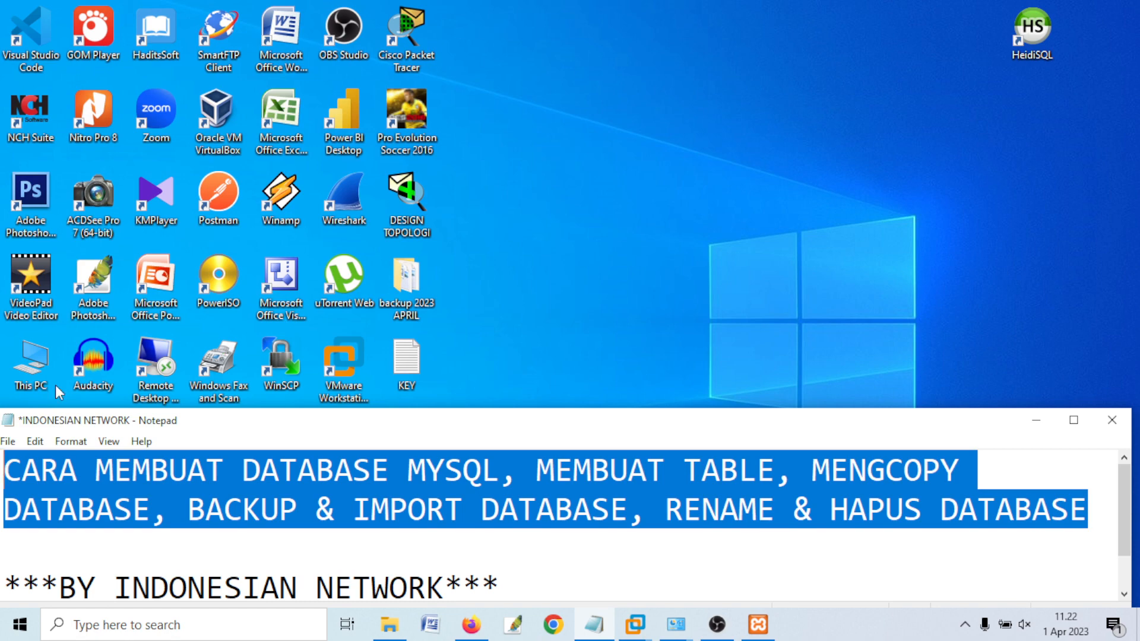
- Confirm Apache and MySQL are running in XAMPP Control Panel, then switch to Firefox
click(665, 278)
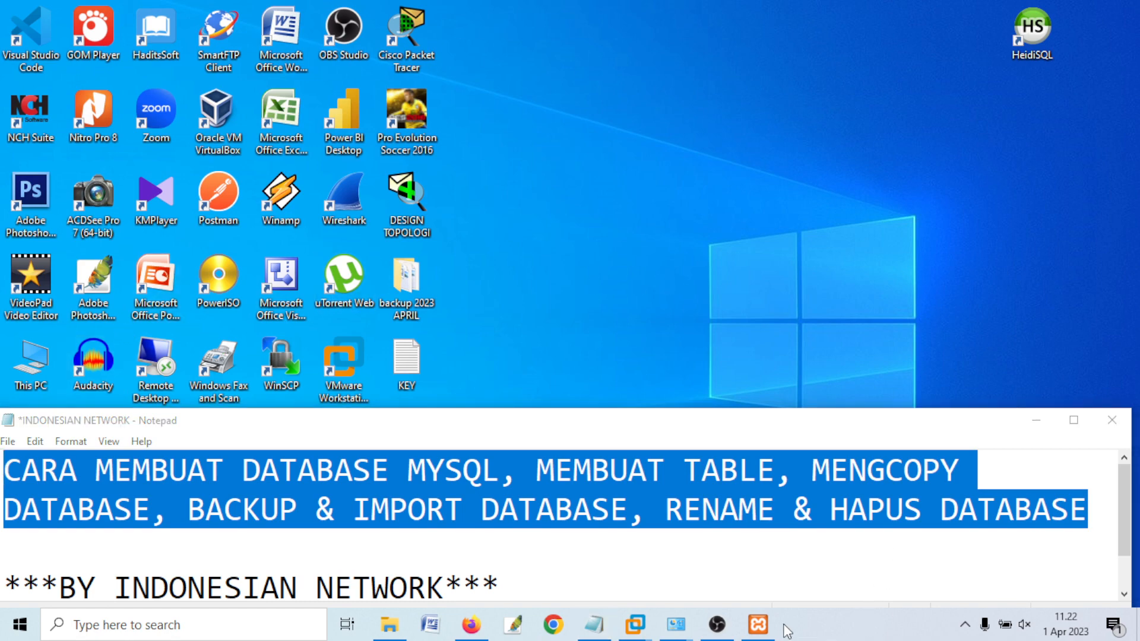
click(762, 628)
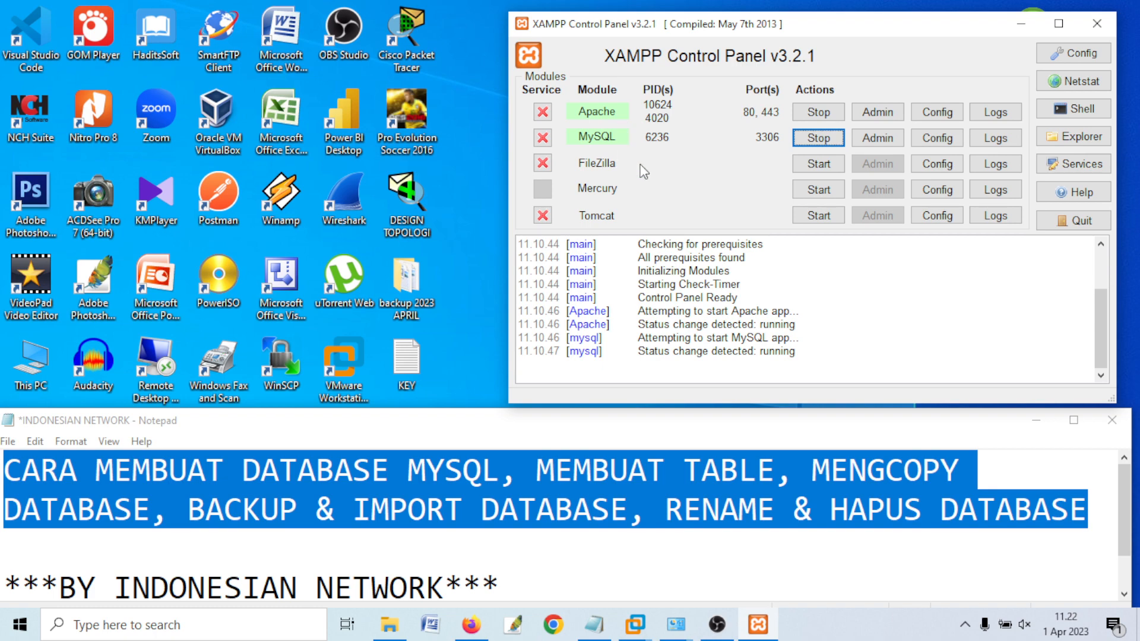
click(551, 471)
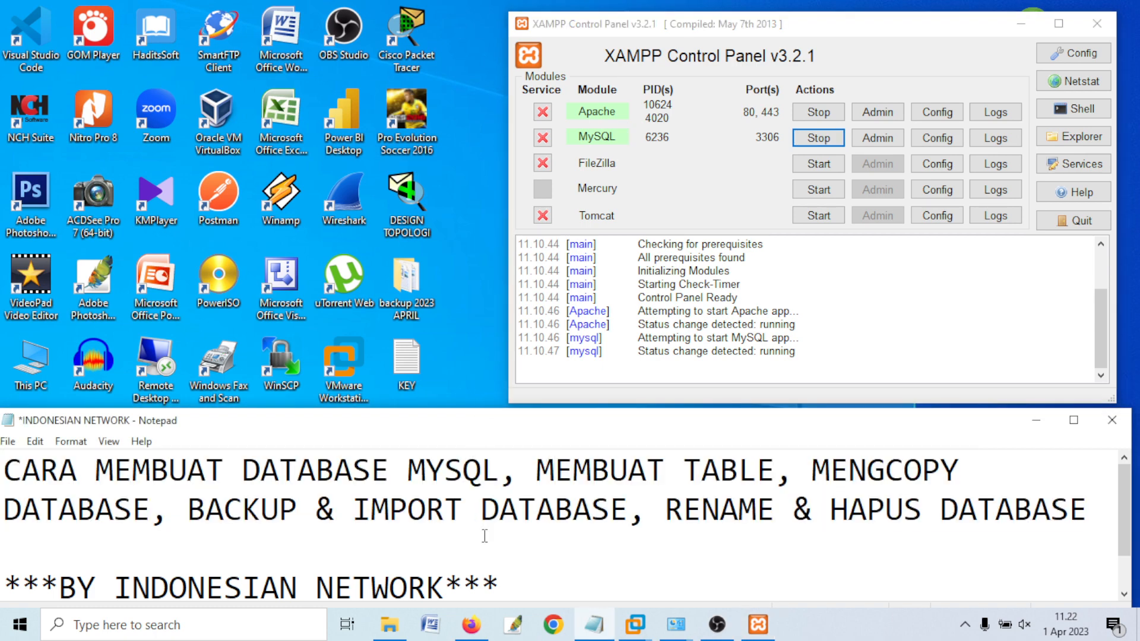
click(480, 631)
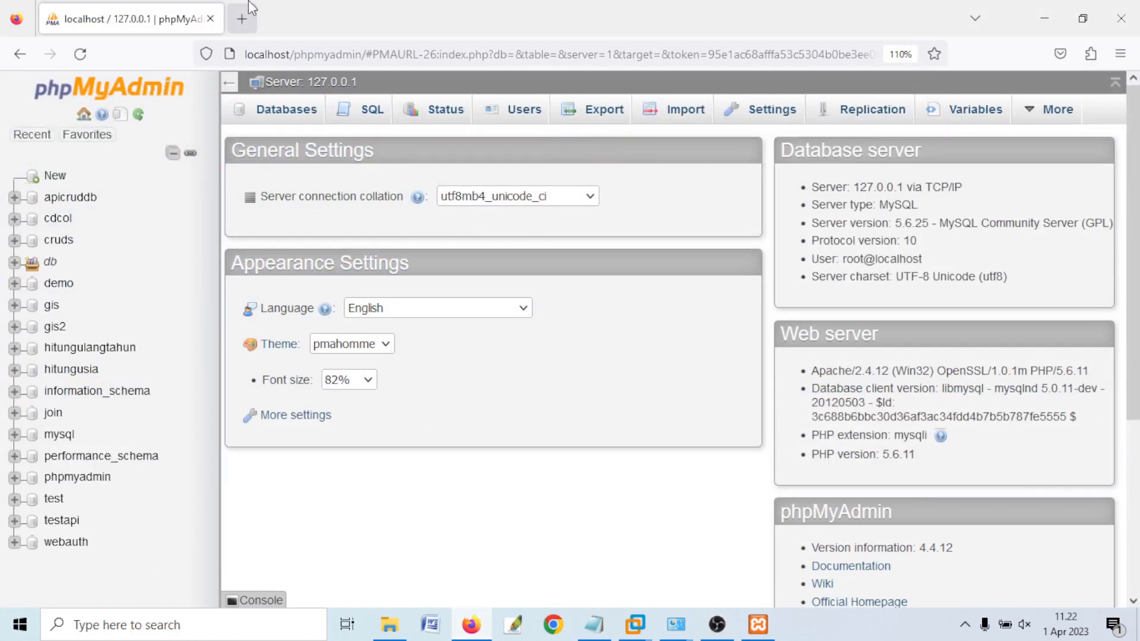
- Load localhost/phpmyadmin in a new Firefox tab
click(241, 18)
text(localhost/)
key(Right)
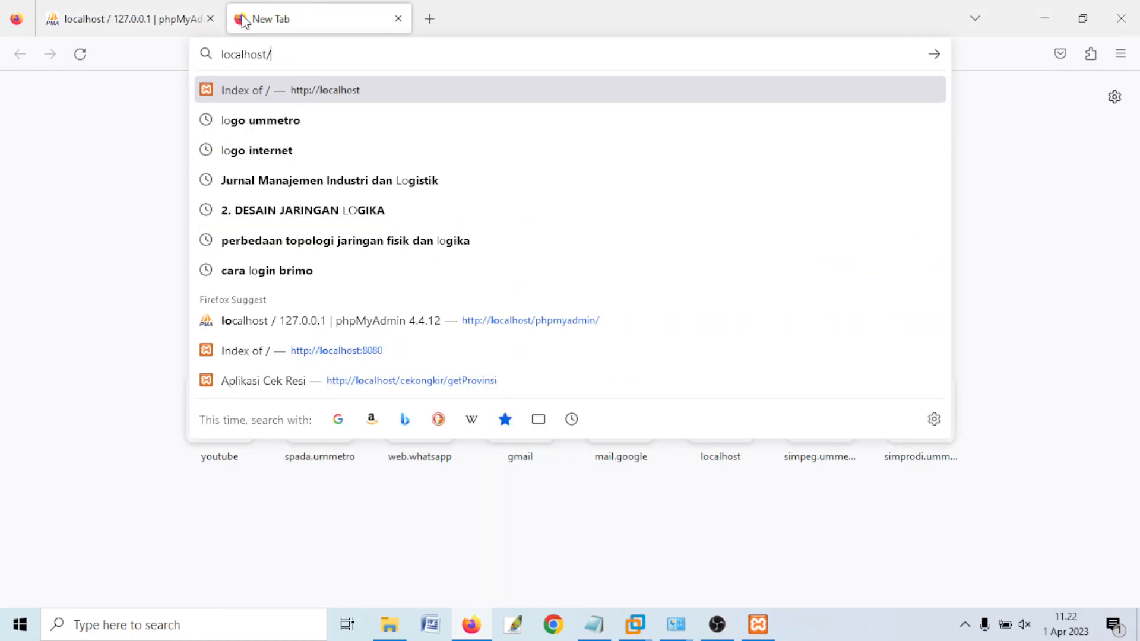
text(ph)
key(Return)
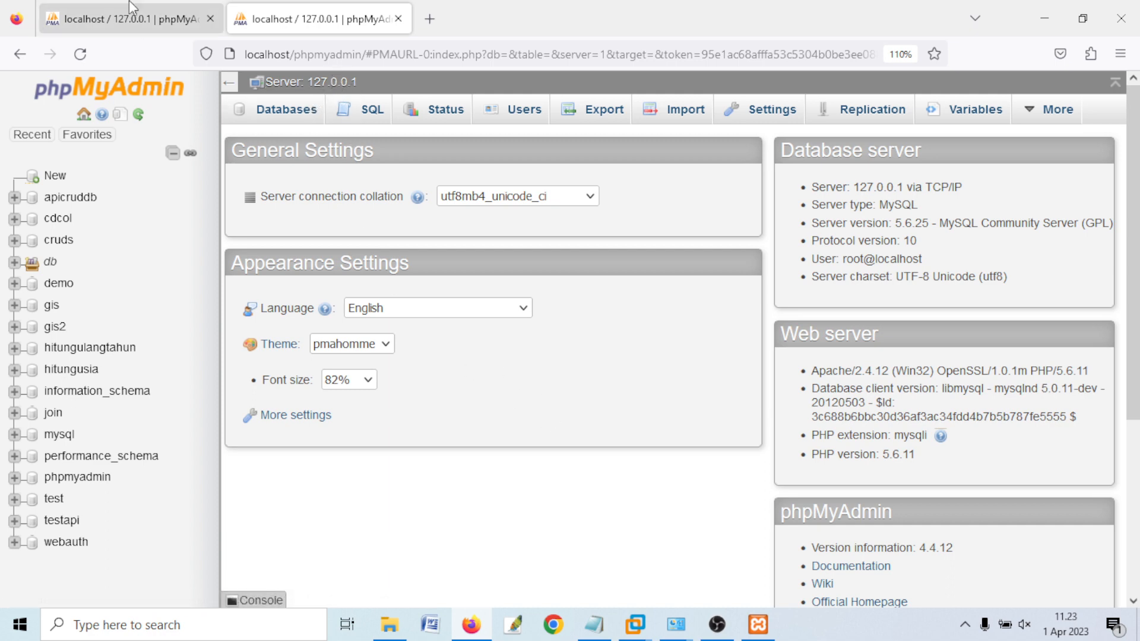
- From the Databases page, create an empty database called perpus
click(299, 122)
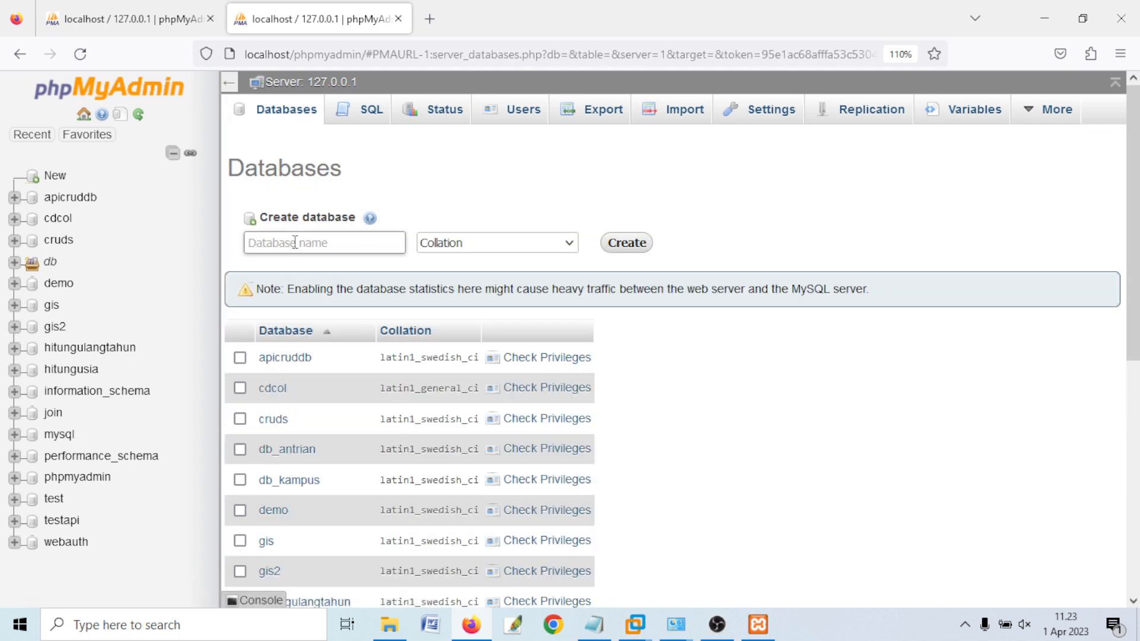
text(d)
key(BackSpace)
text(p)
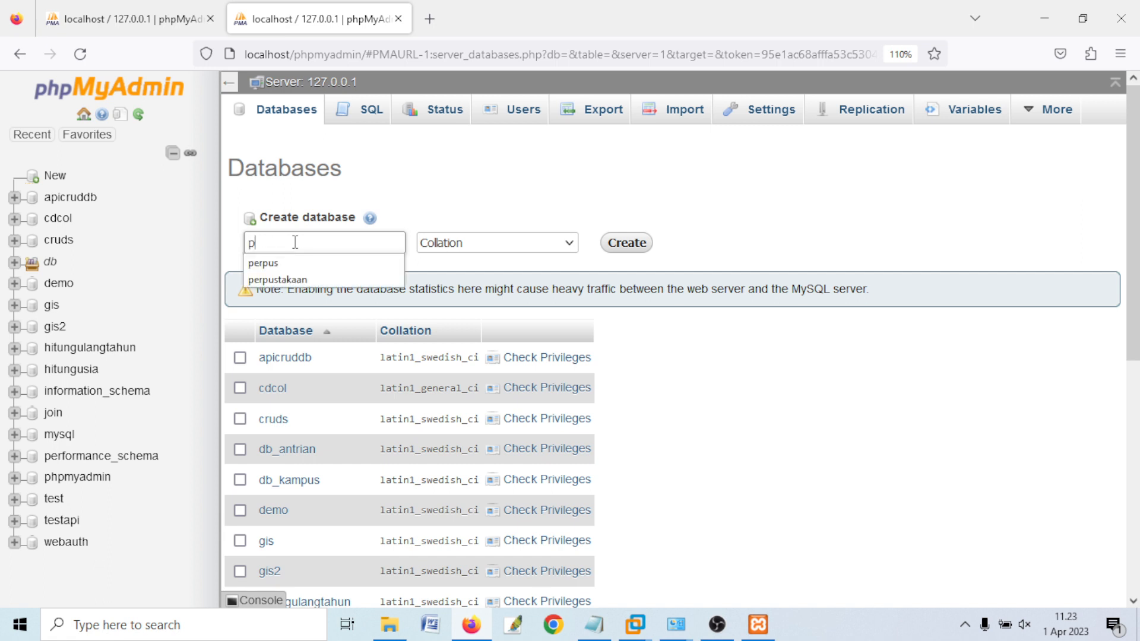
text(erpus)
click(565, 165)
click(279, 235)
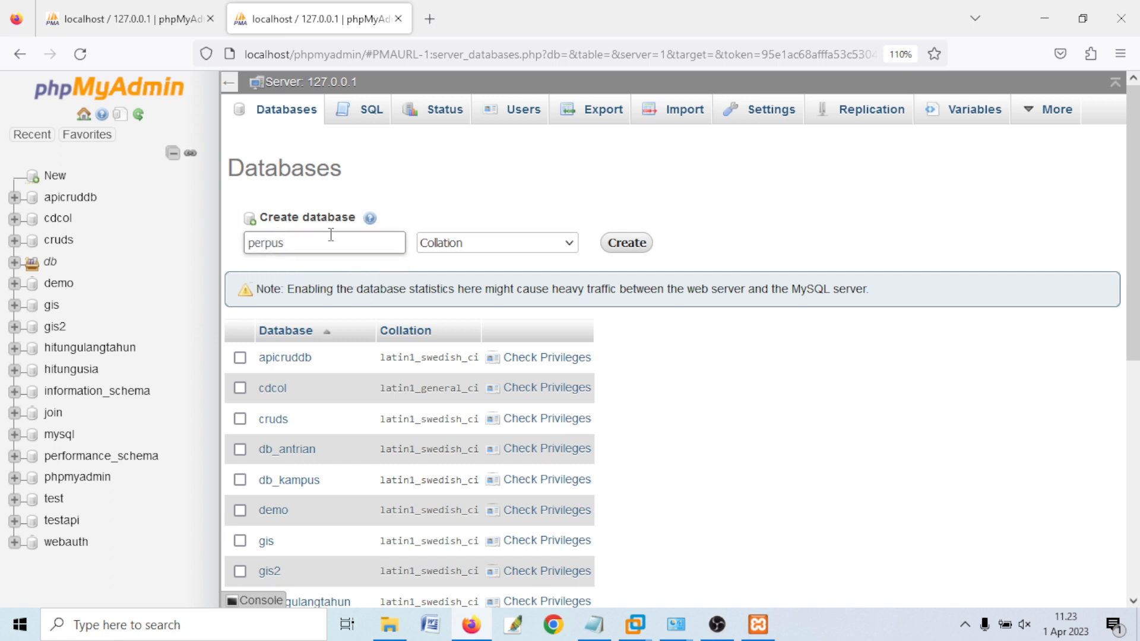
click(626, 243)
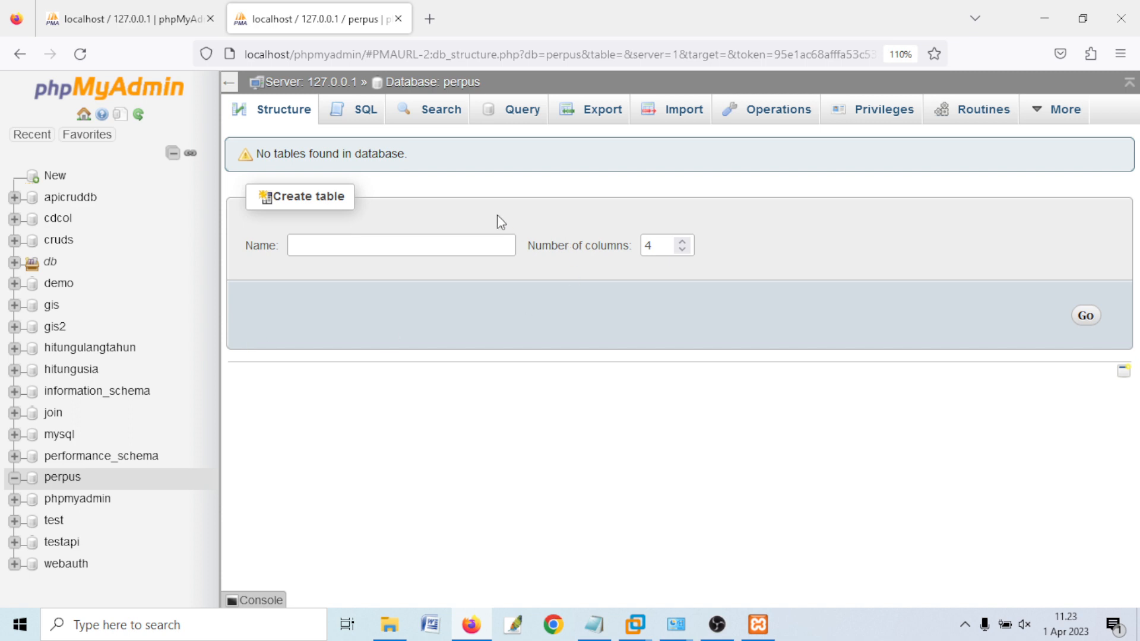
- Define a new table buku with 4 columns and continue to its column form
click(381, 240)
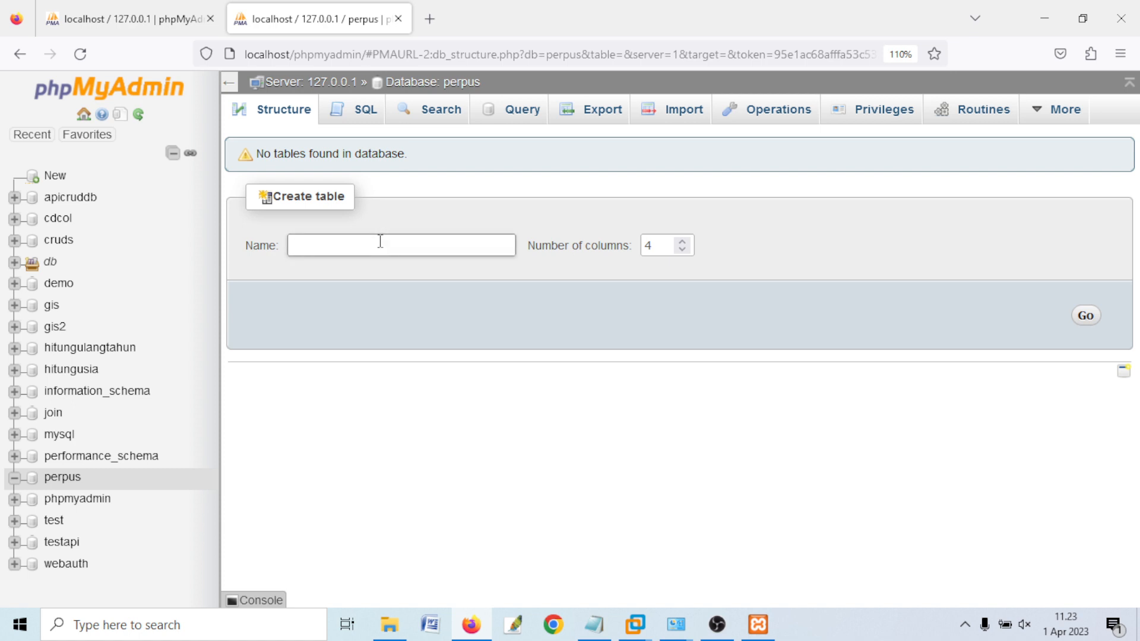
text(buku)
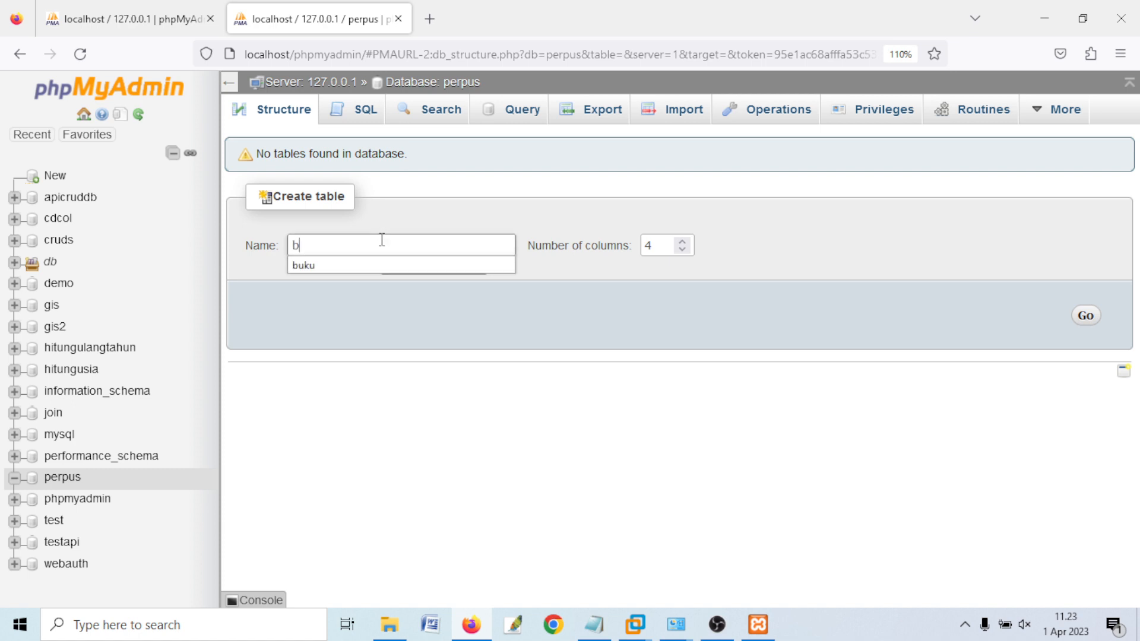
click(279, 280)
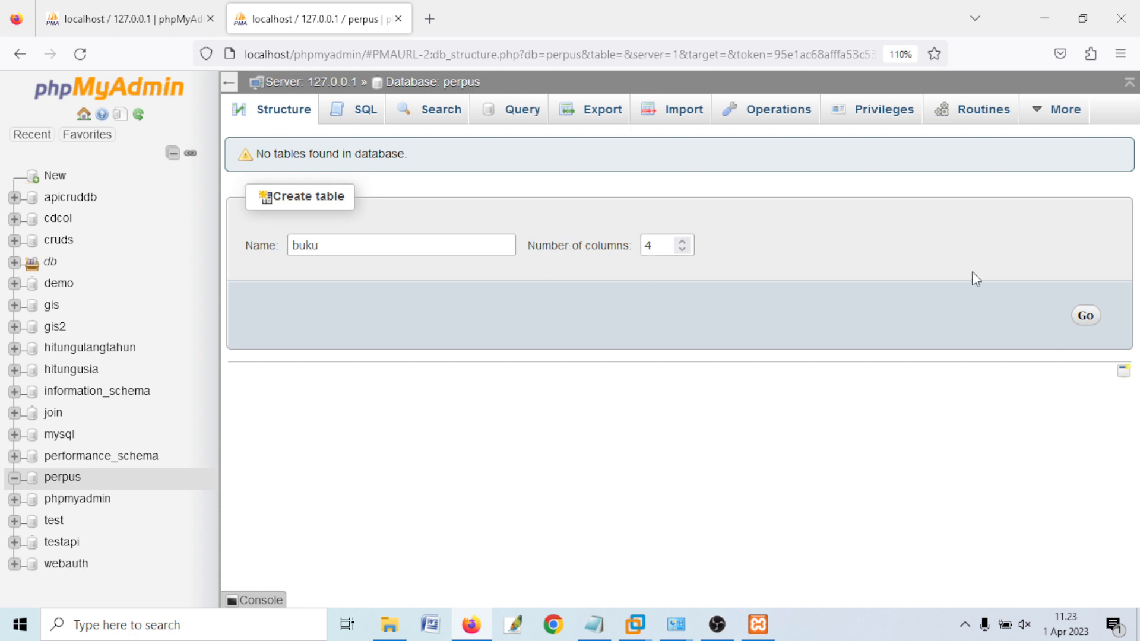
click(1084, 315)
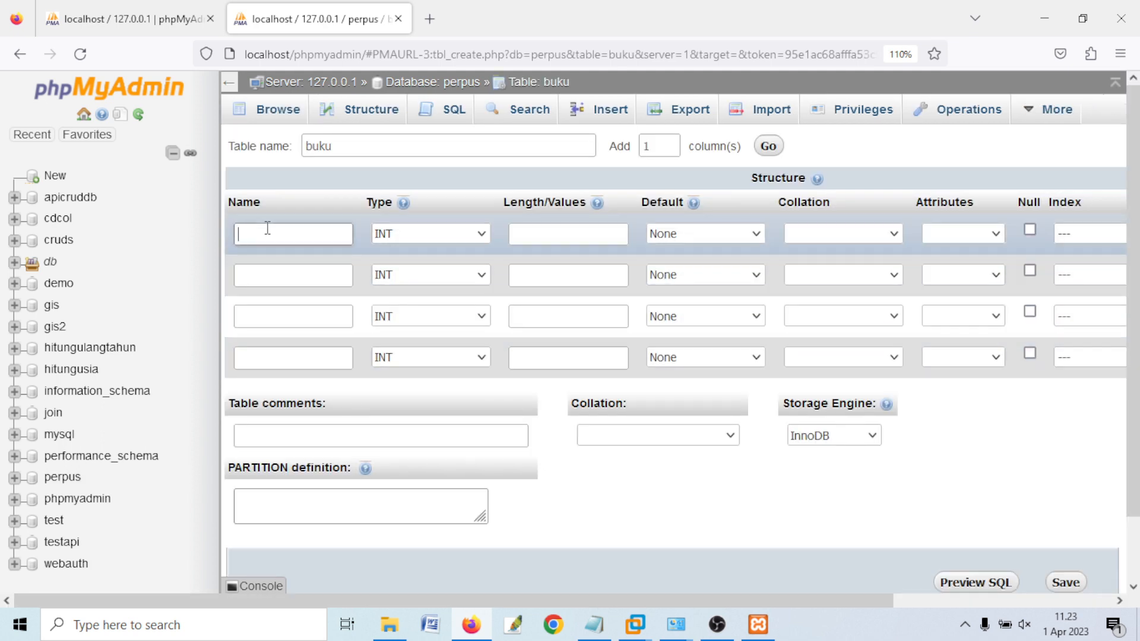
- Enter column names no_buku, kode_buku, judul_buku and pengarang_buku in the four rows
text(no_buku)
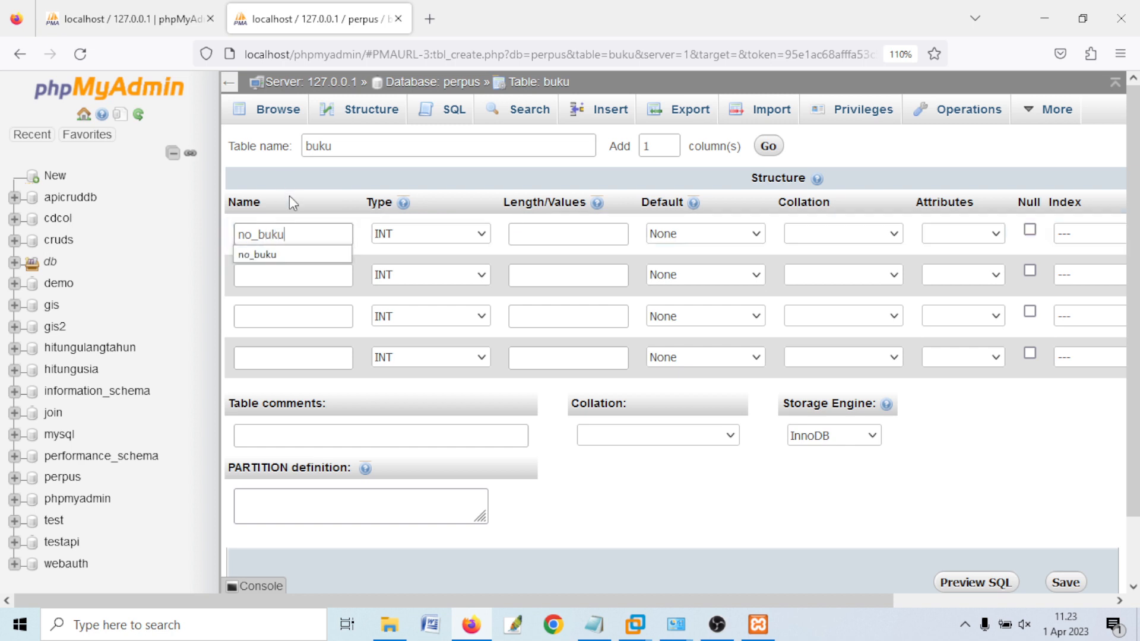
click(275, 283)
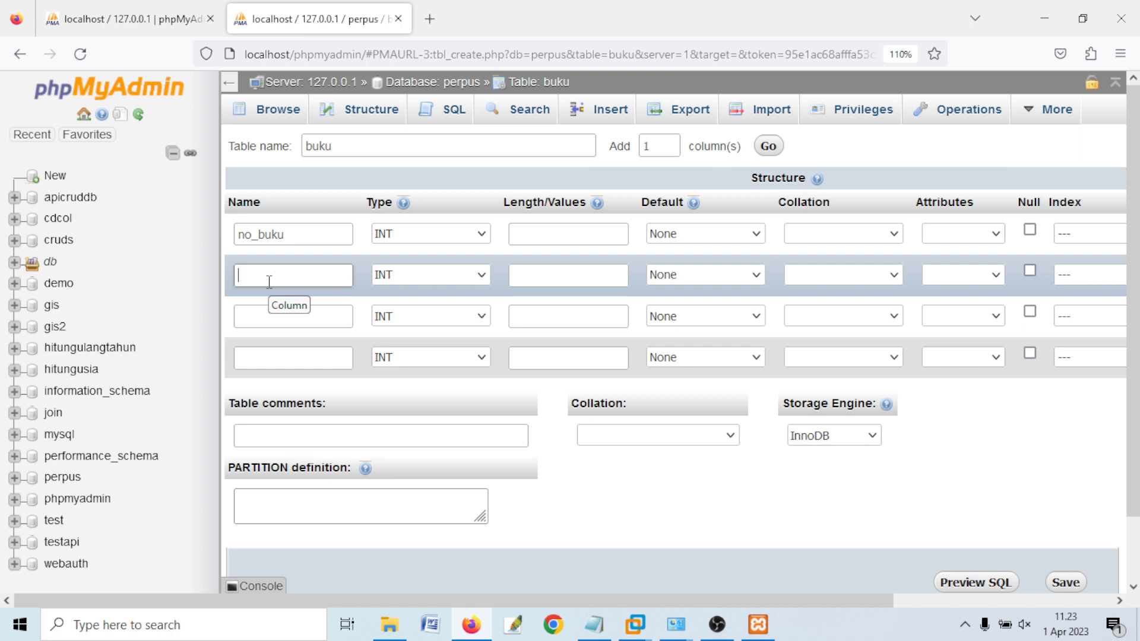
text(ko)
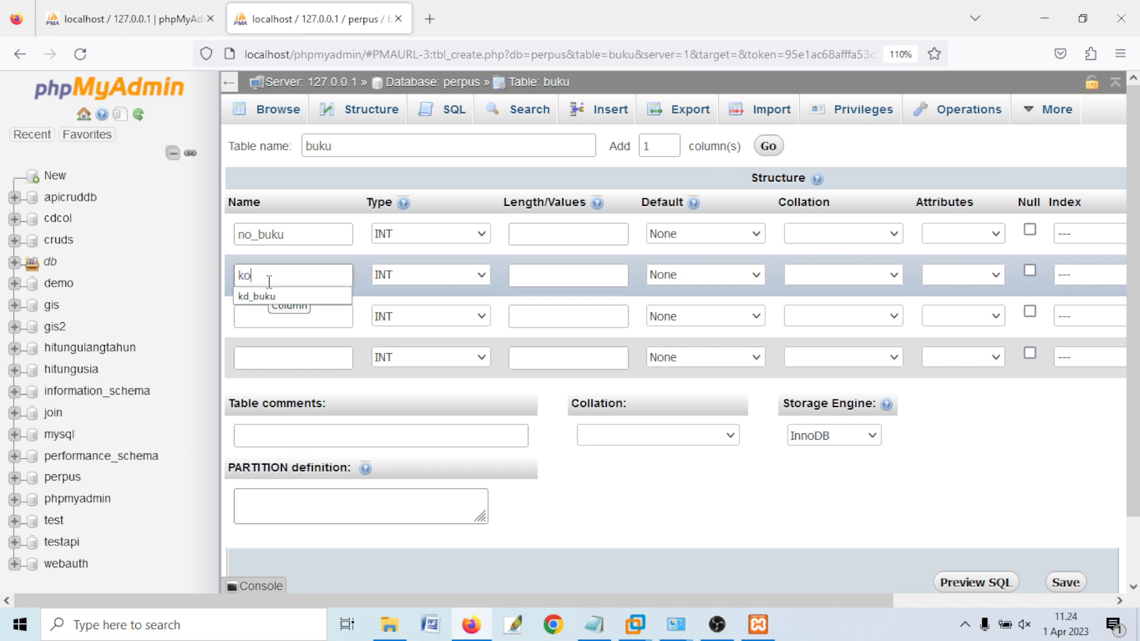
text(de_b)
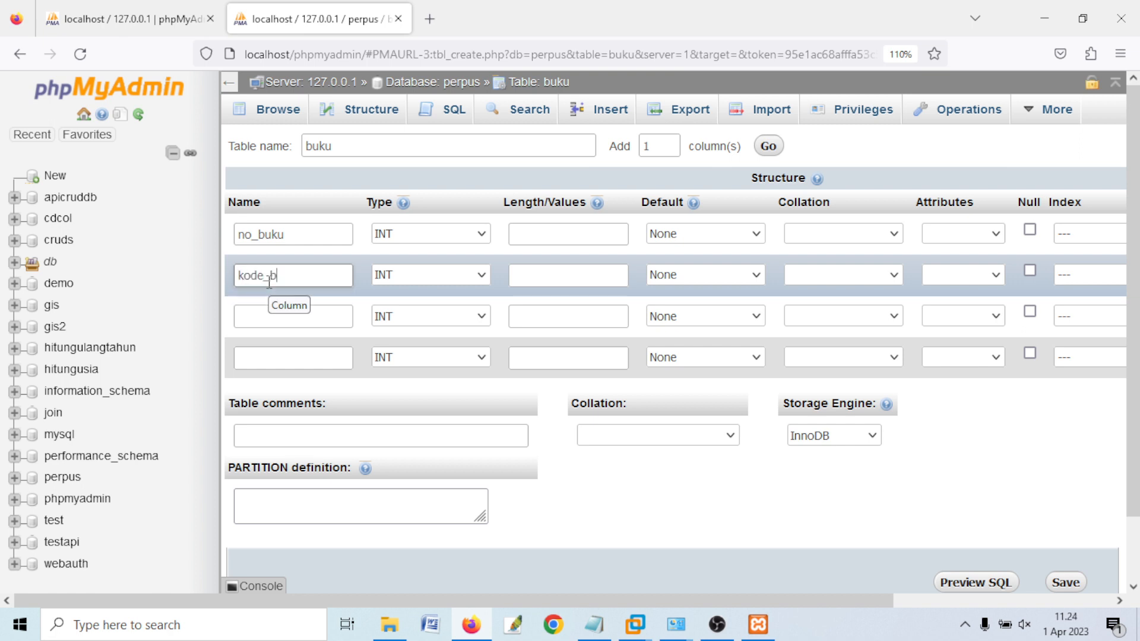
text(uku)
click(301, 310)
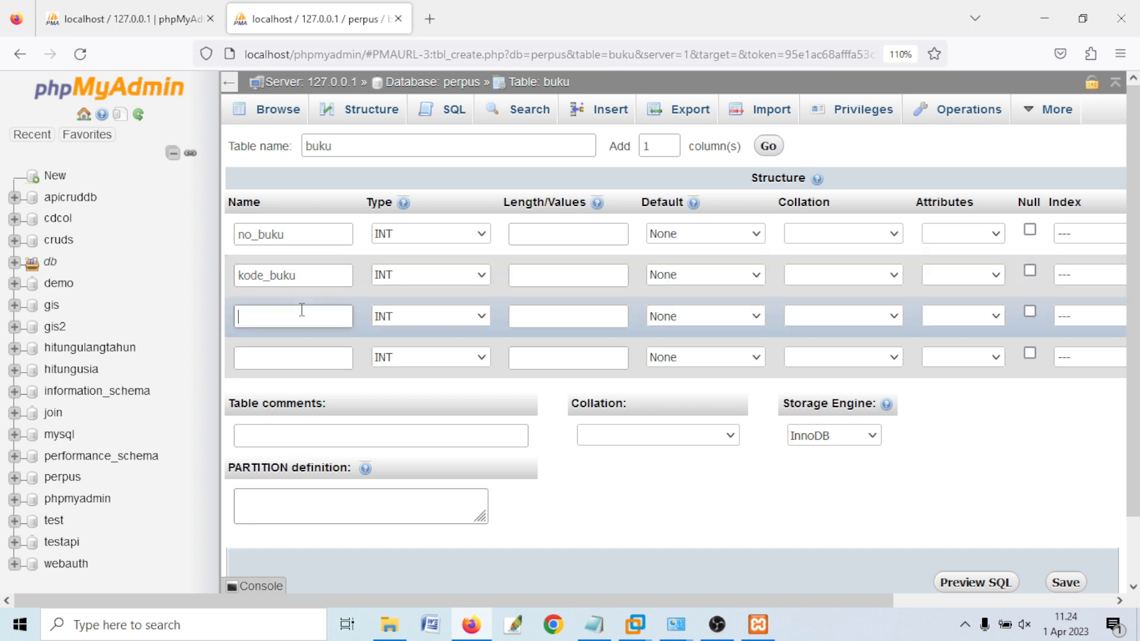
text(judu)
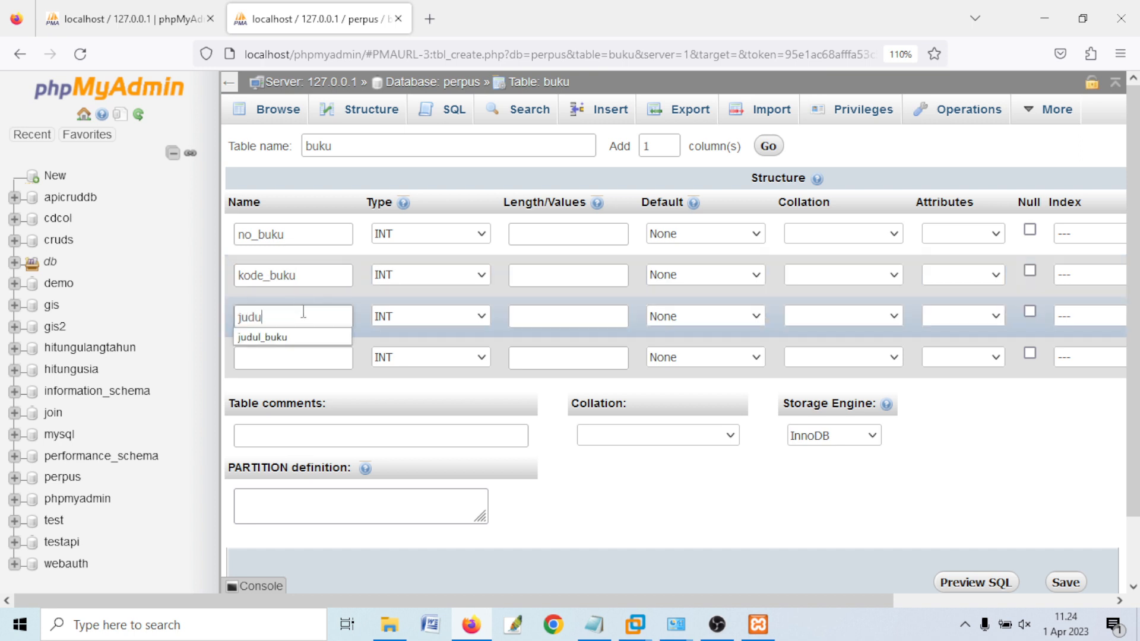
text(l_buku)
click(313, 356)
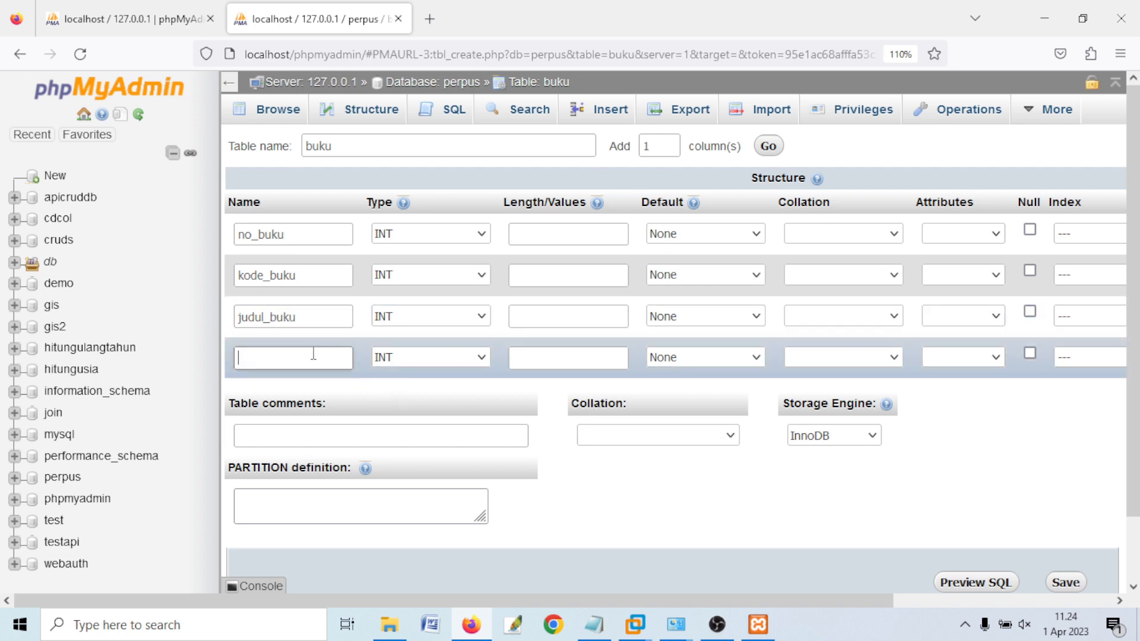
text(pengarang_buku)
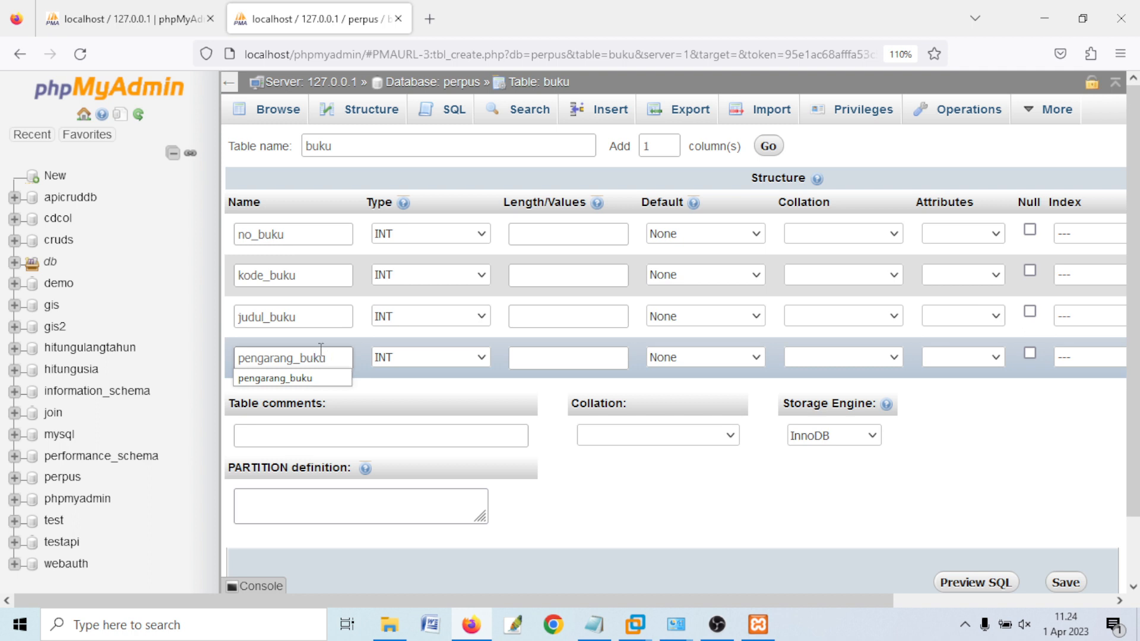
click(430, 389)
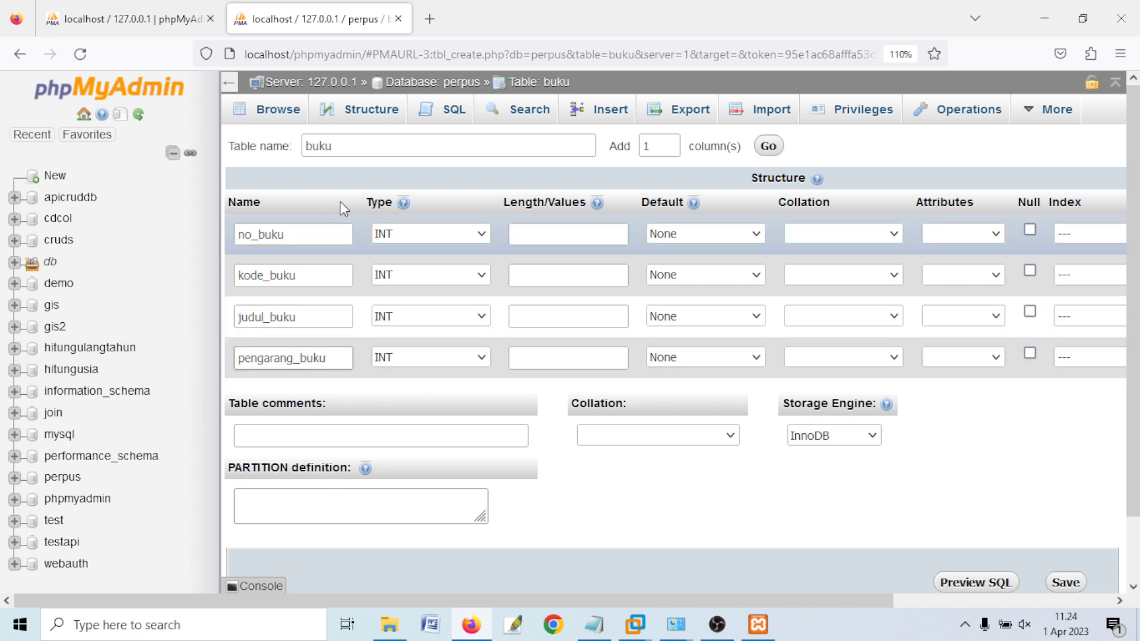
- Set the Length/Values of the four columns to 4, 4, 35 and 25
click(541, 234)
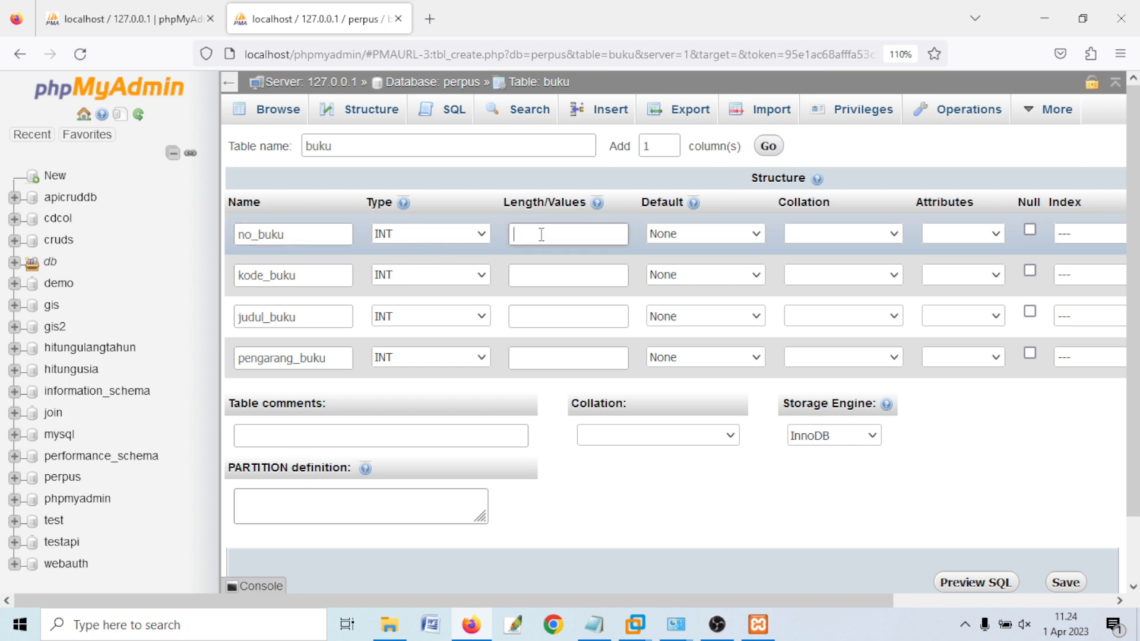
click(561, 244)
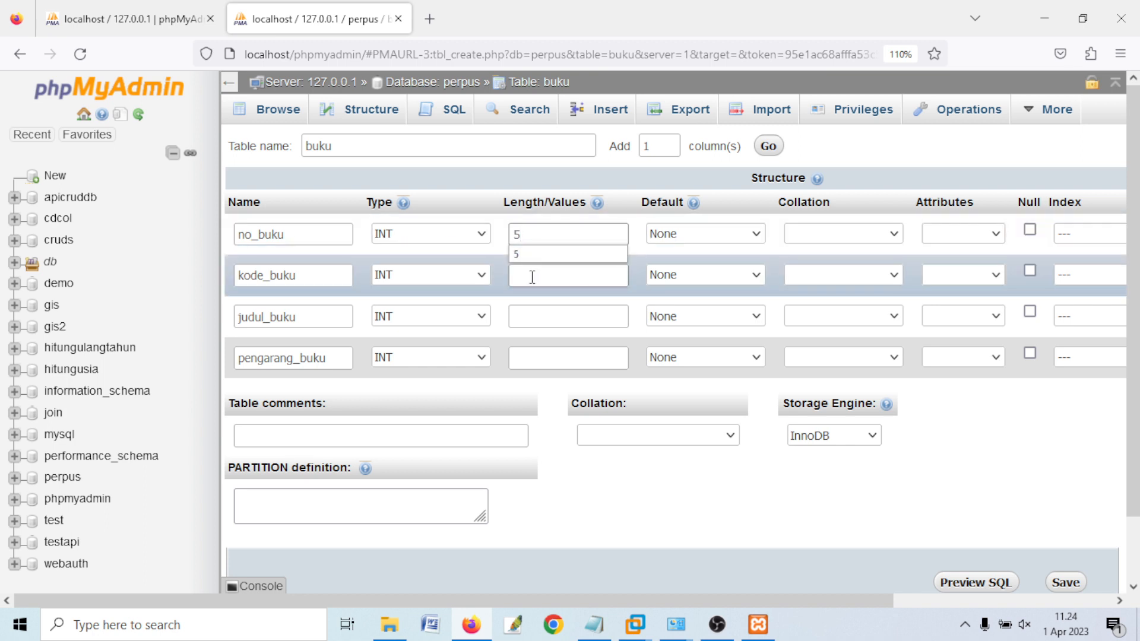
click(517, 237)
text(4)
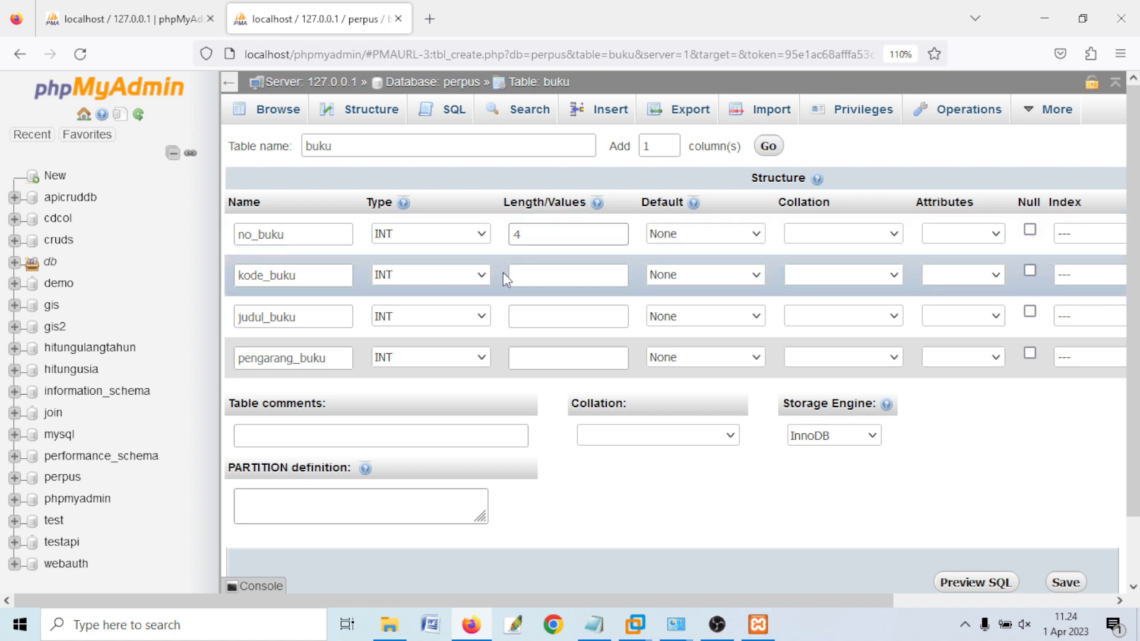
click(595, 276)
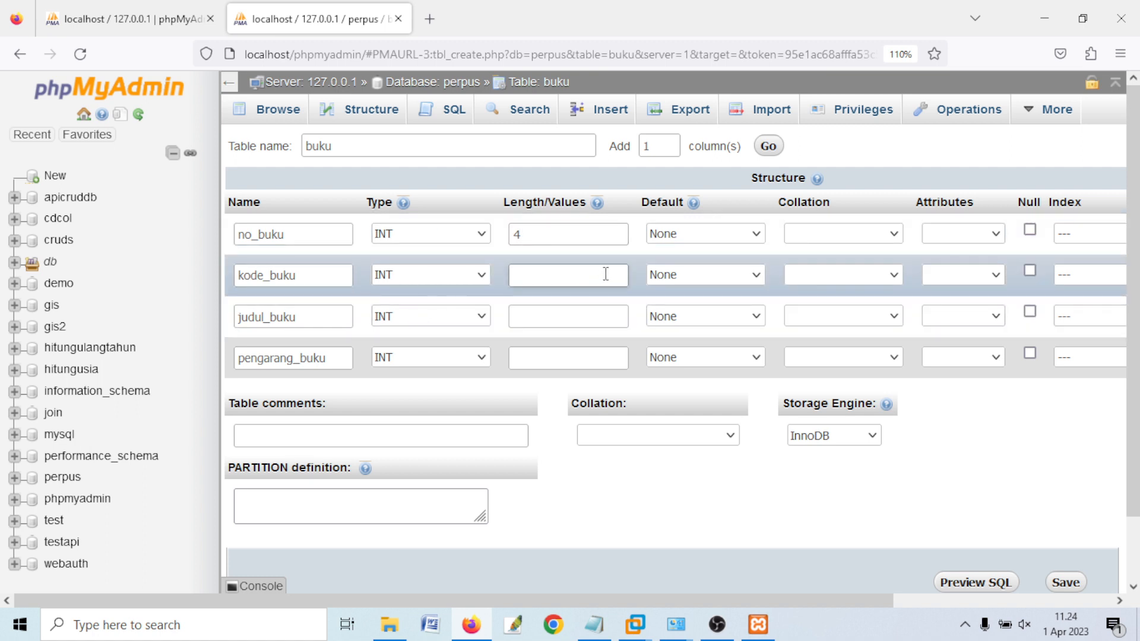
text(4)
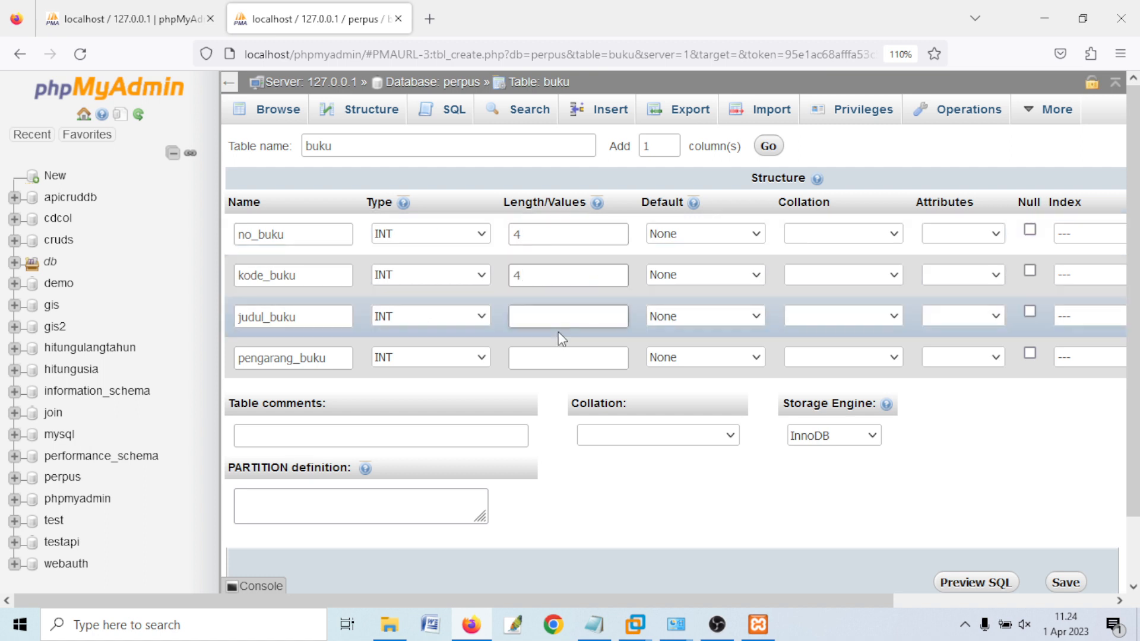
click(532, 315)
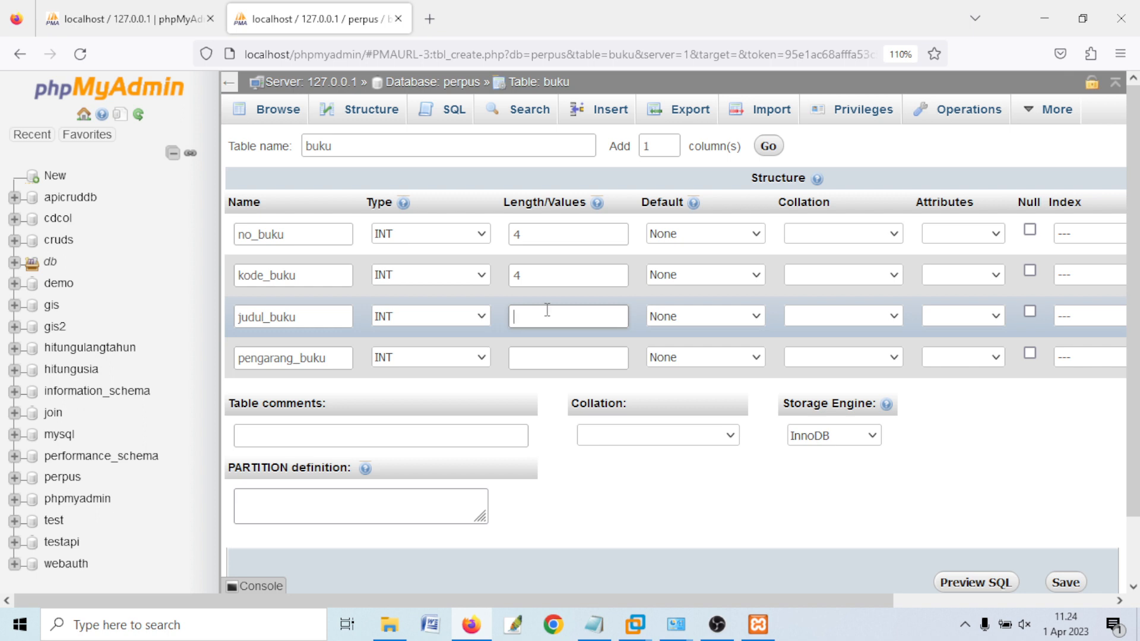
text(35)
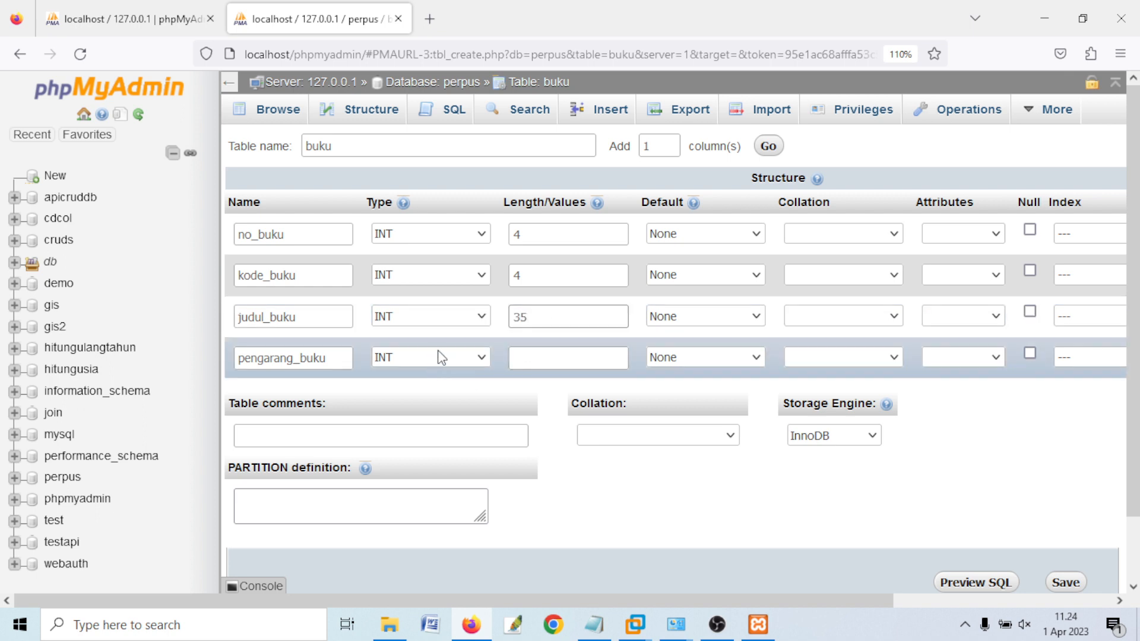
click(549, 356)
text(25)
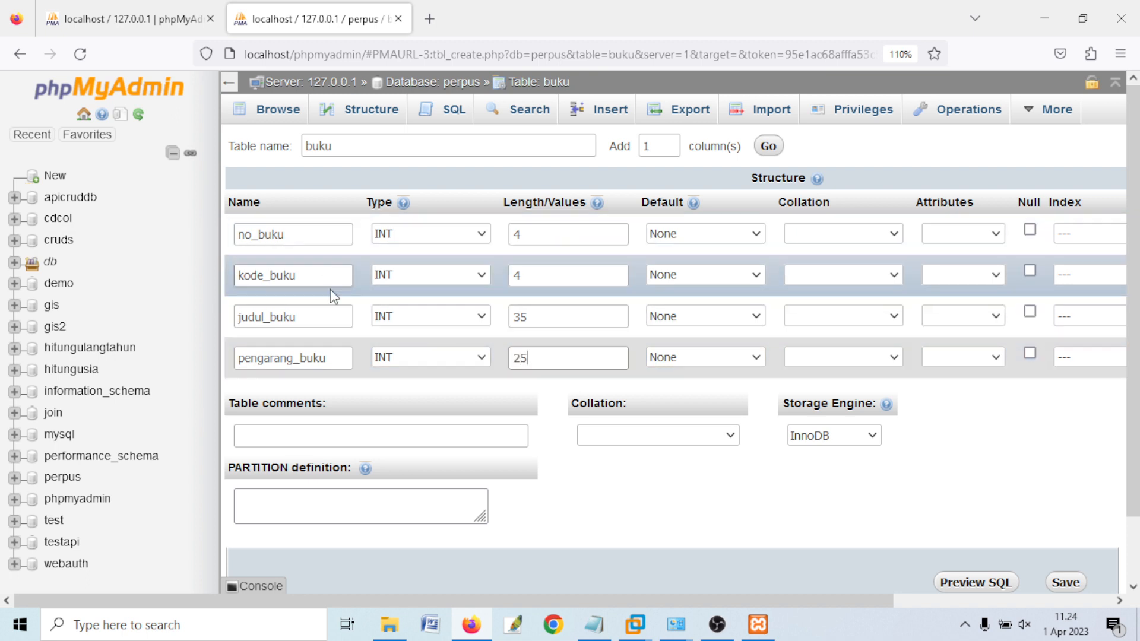
- Change kode_buku, judul_buku and pengarang_buku to the VARCHAR type
click(410, 286)
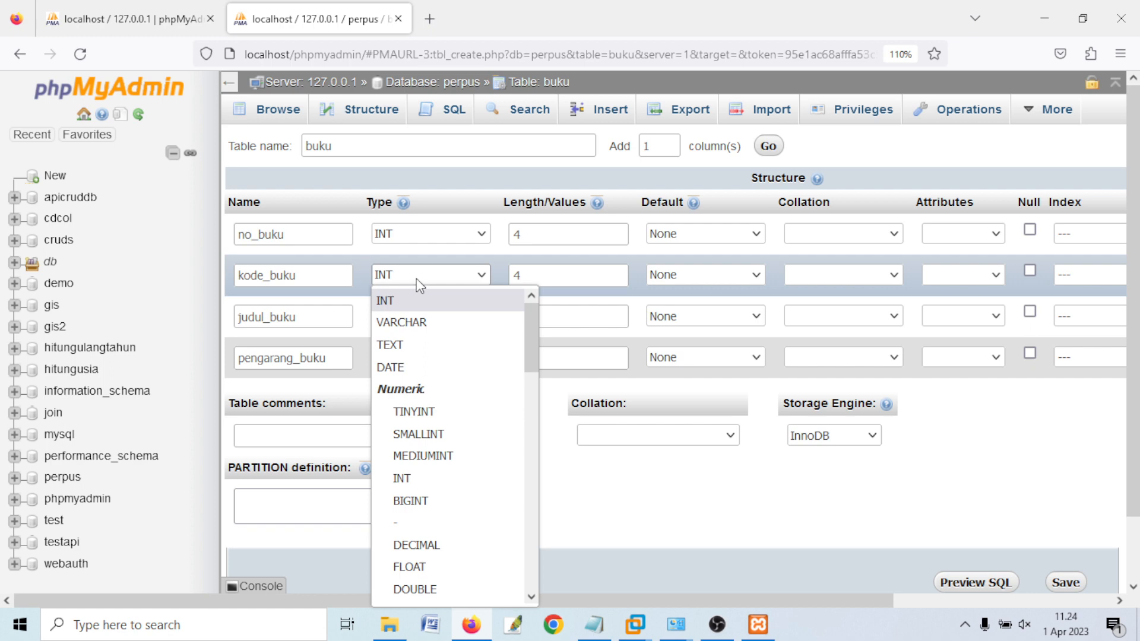
click(422, 322)
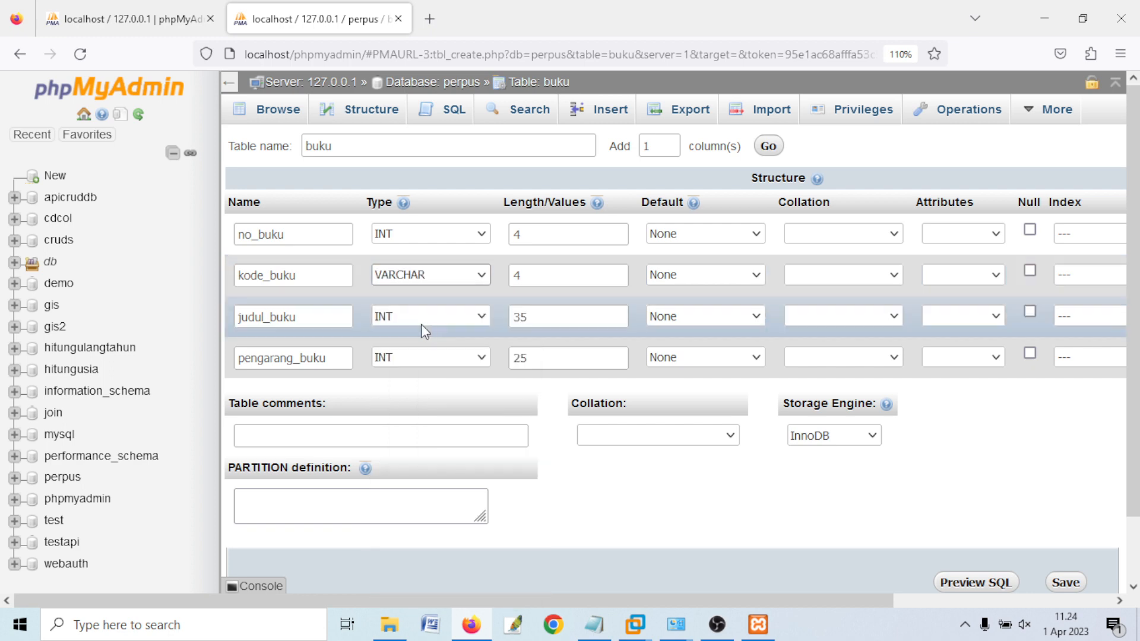
click(390, 316)
click(392, 361)
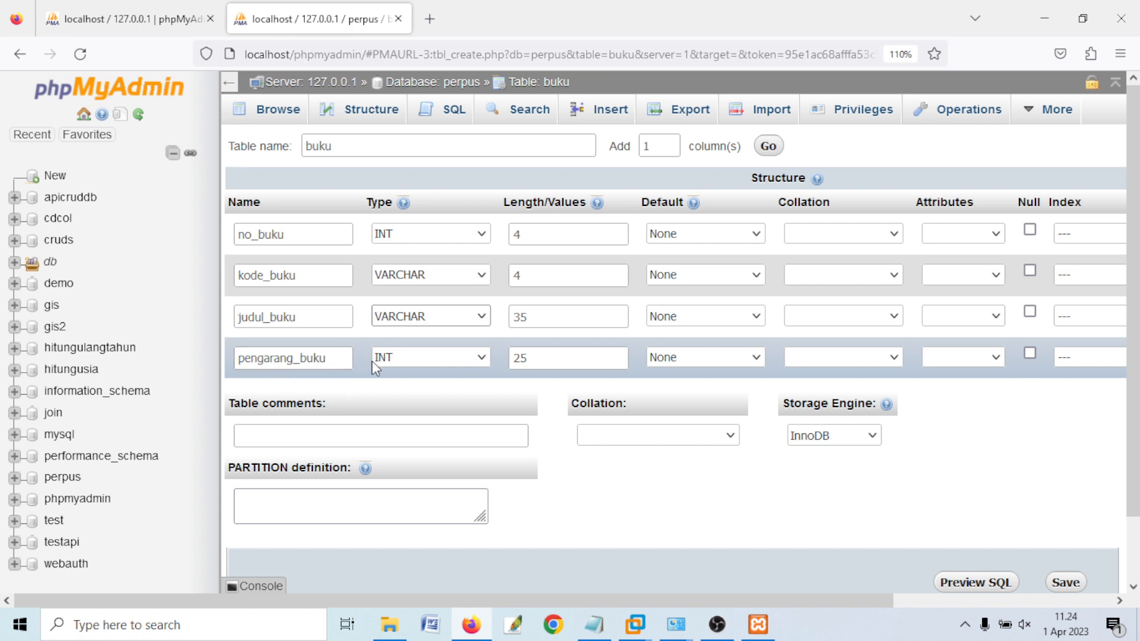
click(383, 358)
click(417, 108)
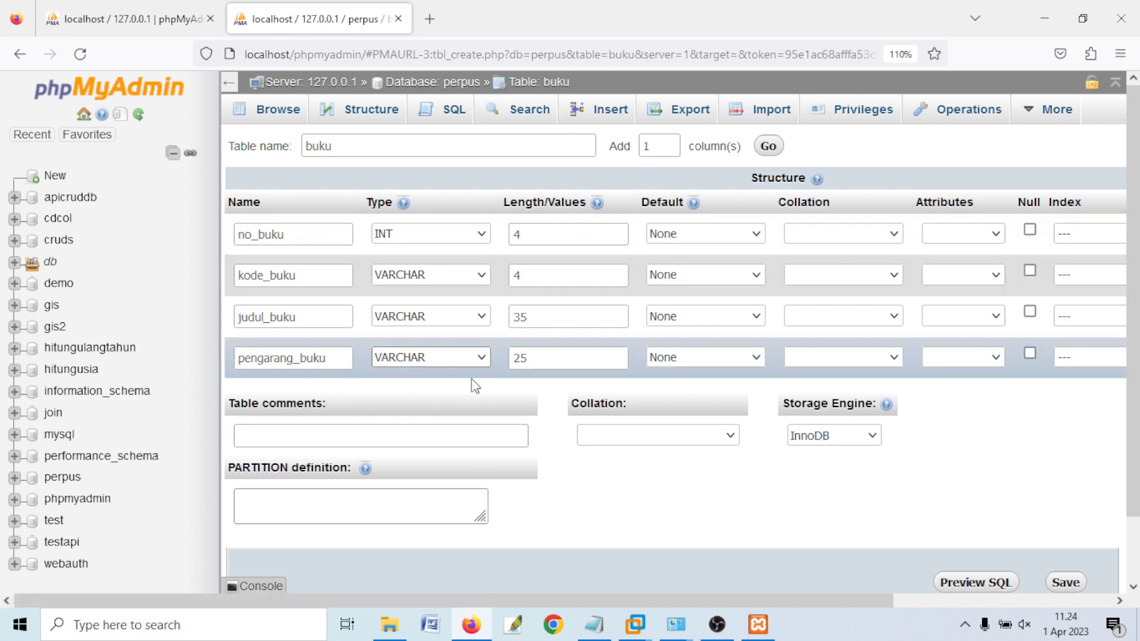
mouse_move(444, 594)
mouse_down()
mouse_move(574, 594)
mouse_move(454, 594)
mouse_up()
drag(278, 235, 228, 243)
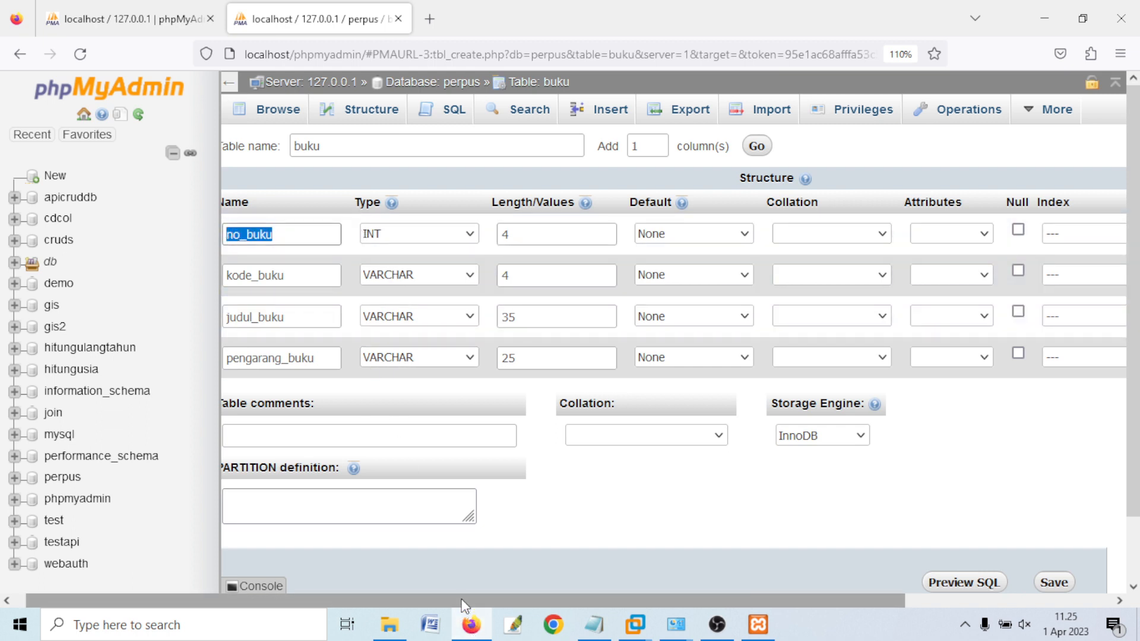
drag(460, 601, 626, 601)
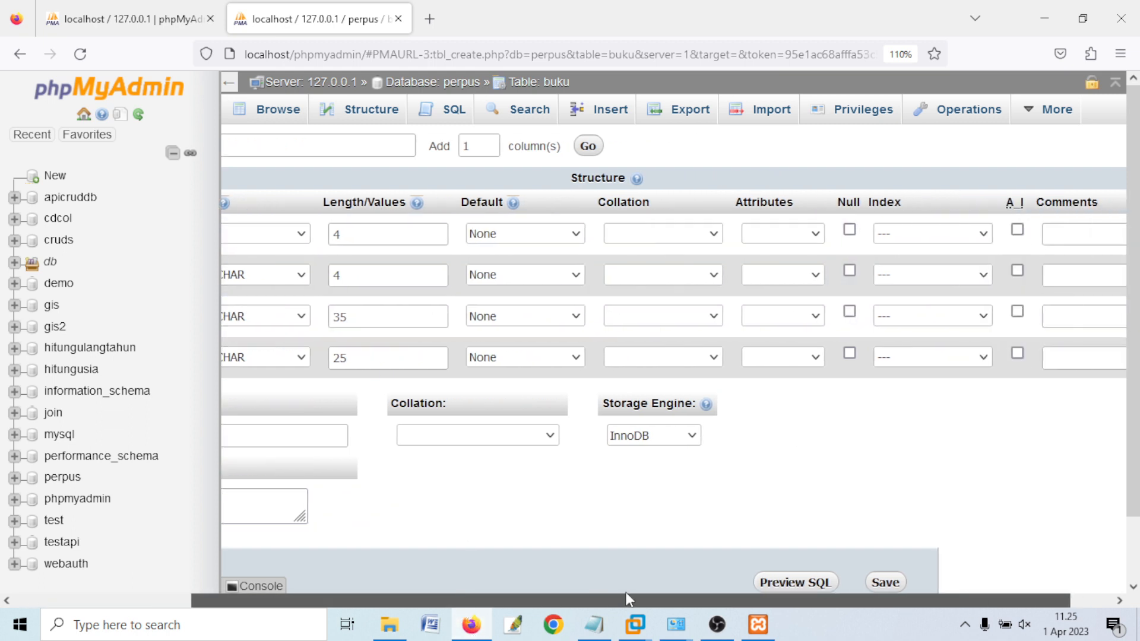
- Make no_buku an auto-increment primary key and save the buku table
click(1018, 230)
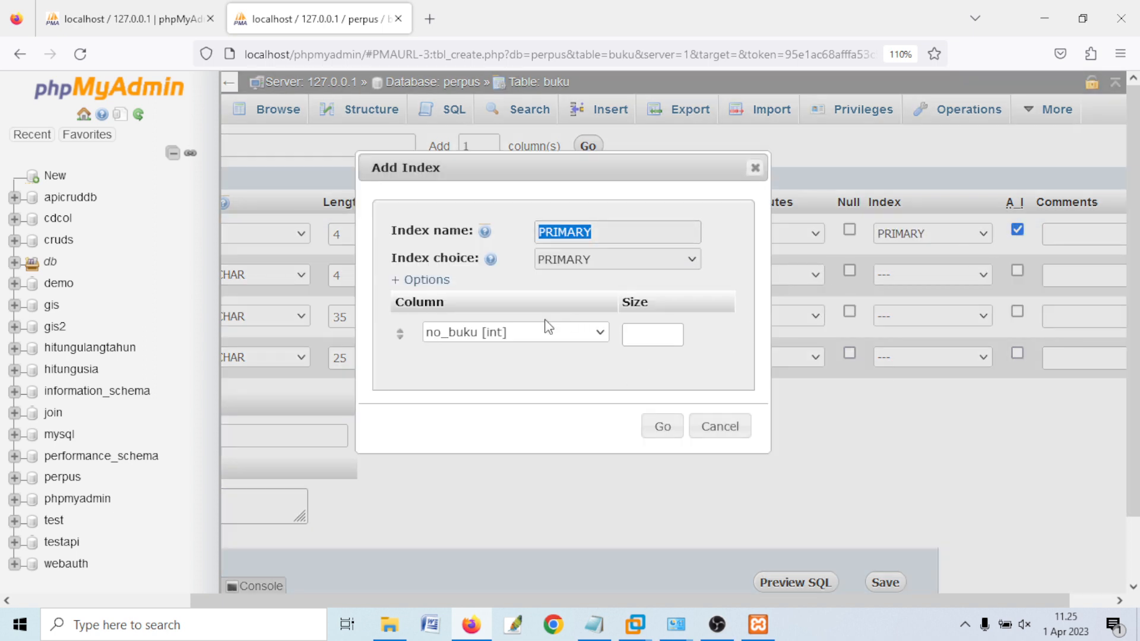
click(665, 429)
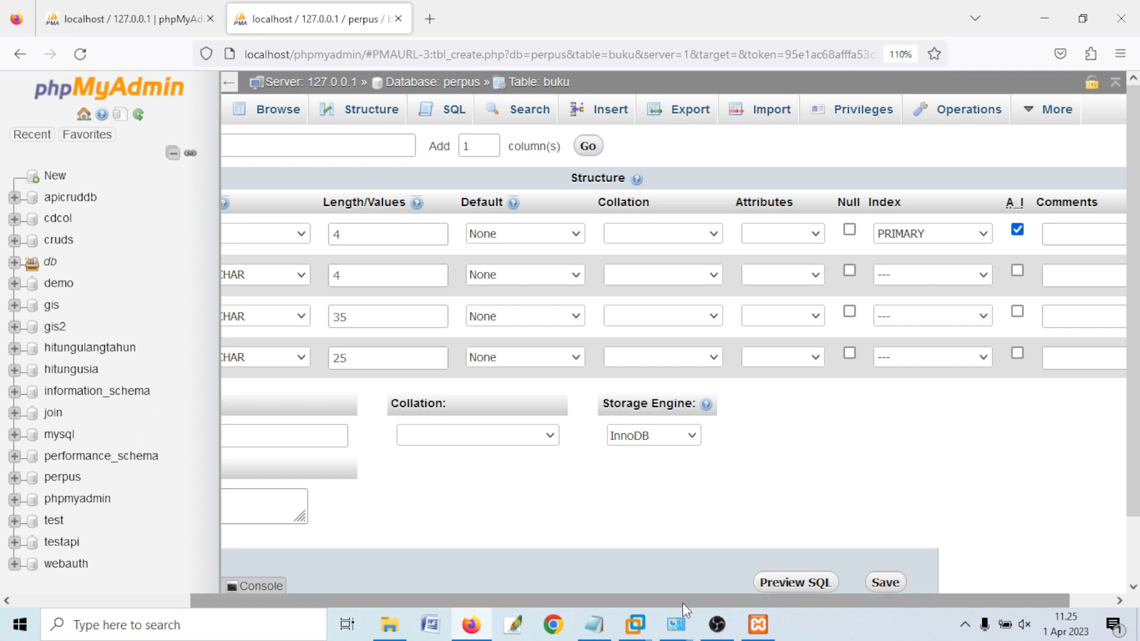
drag(662, 606, 486, 601)
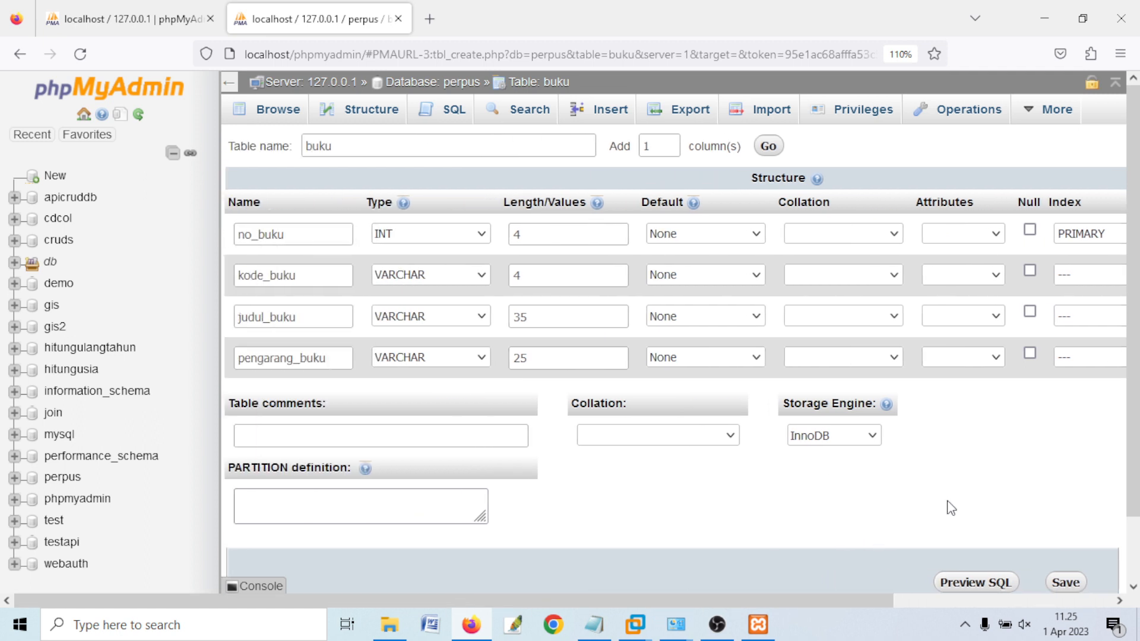
drag(814, 601, 991, 601)
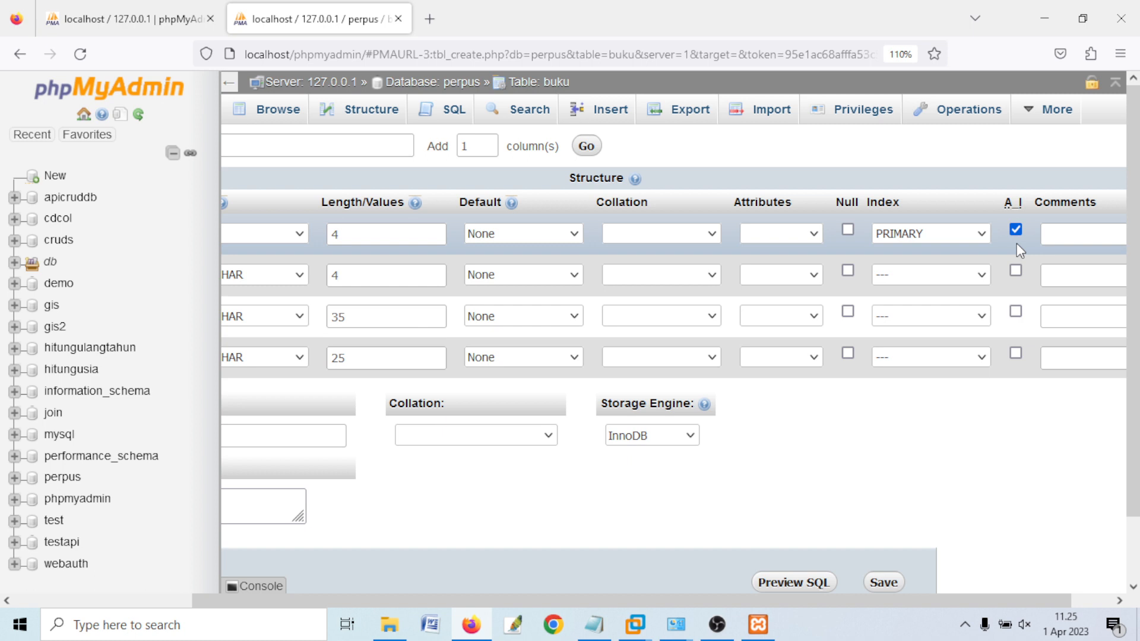
scroll(997, 445, down, 1)
drag(878, 601, 822, 578)
click(928, 523)
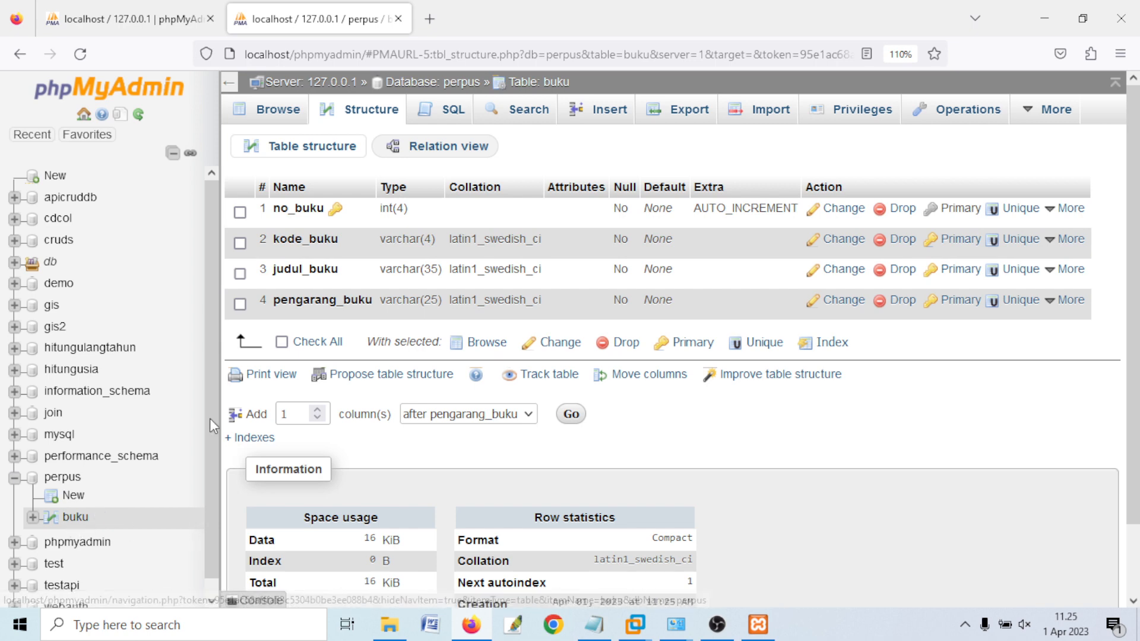
- Browse the buku table to confirm it has zero rows
click(274, 112)
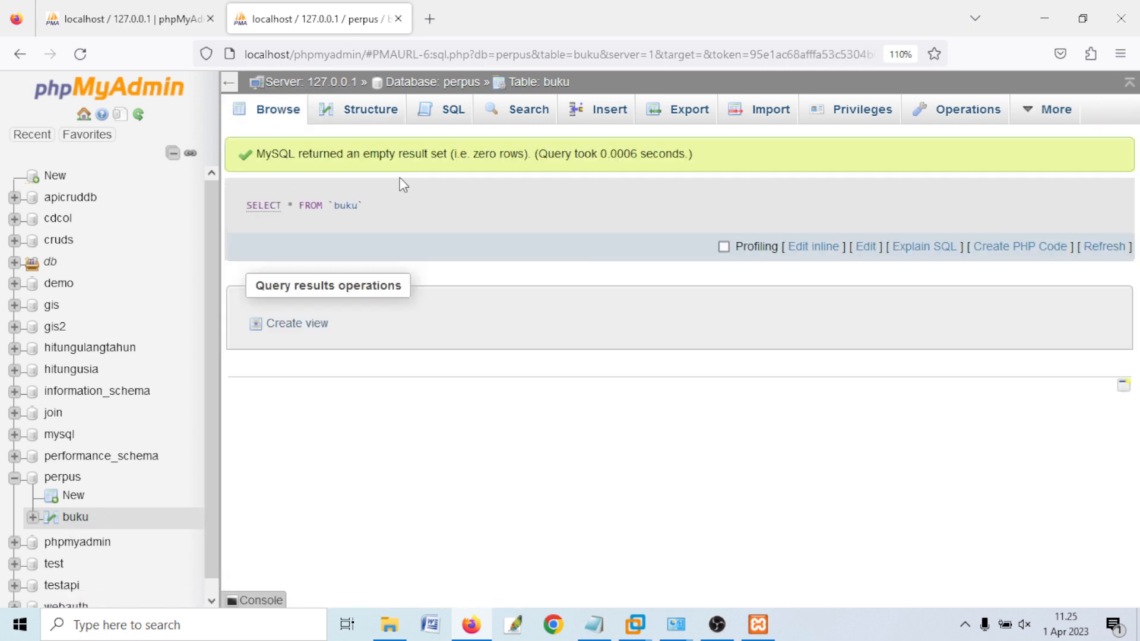
- On the Insert form, enter code b001, title 'pendidikan agama islam' and the author's name
click(603, 119)
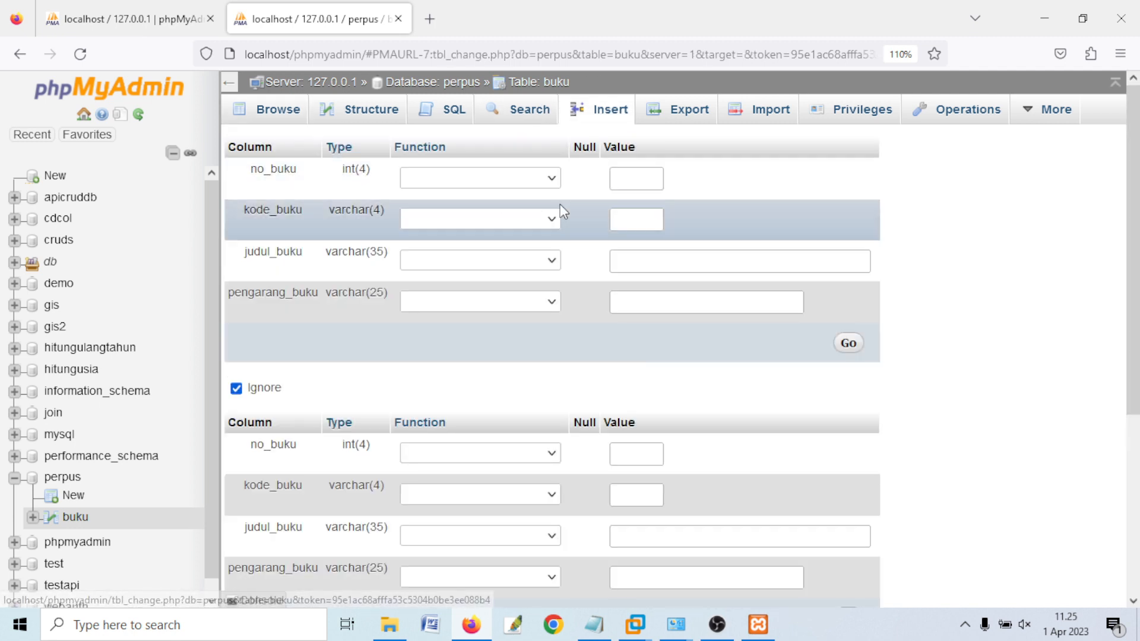
click(629, 214)
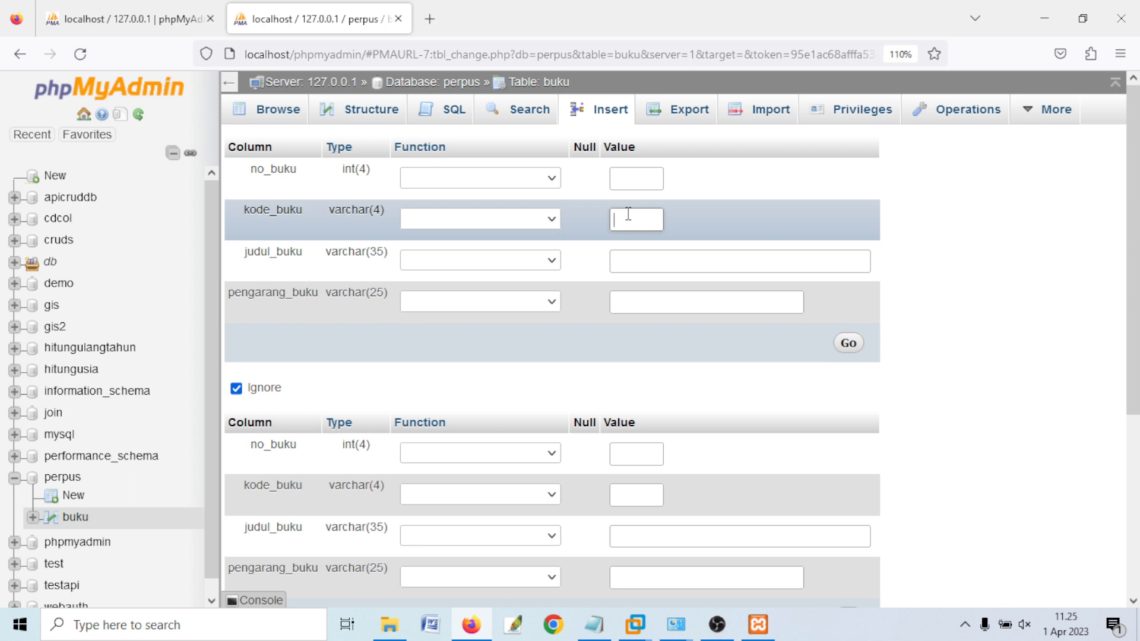
click(652, 264)
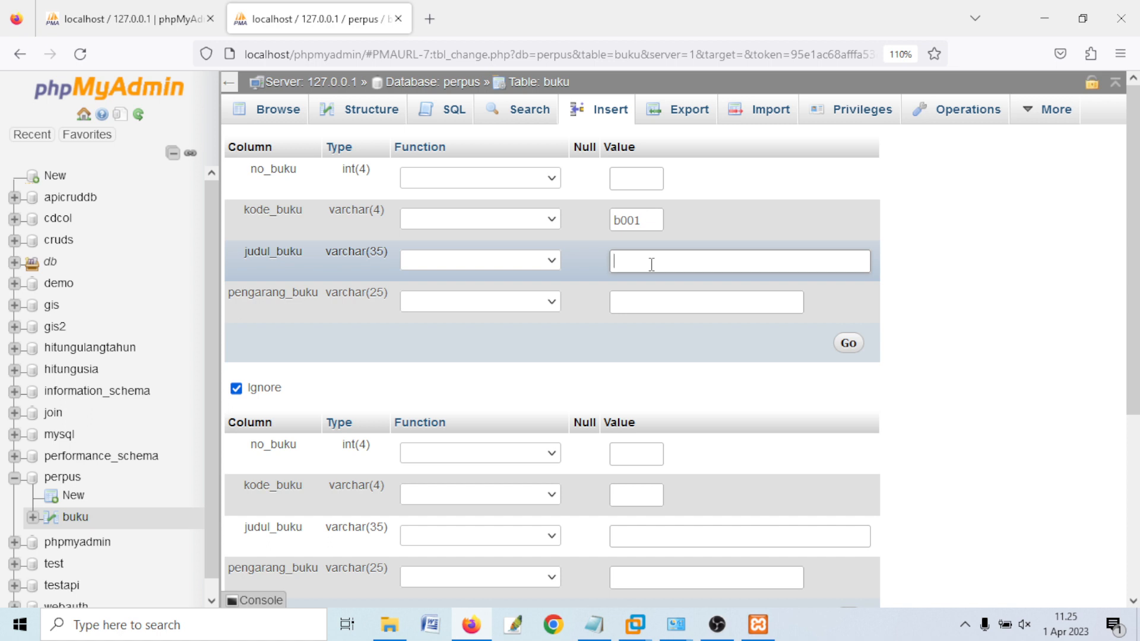
text(pendidikan agama islam)
click(695, 311)
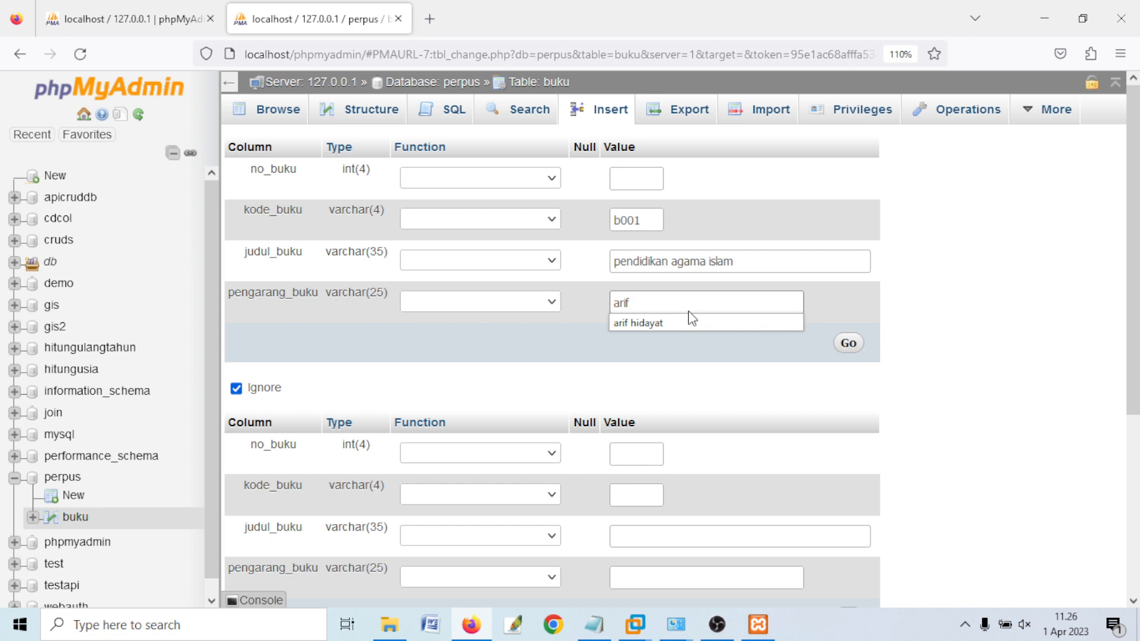
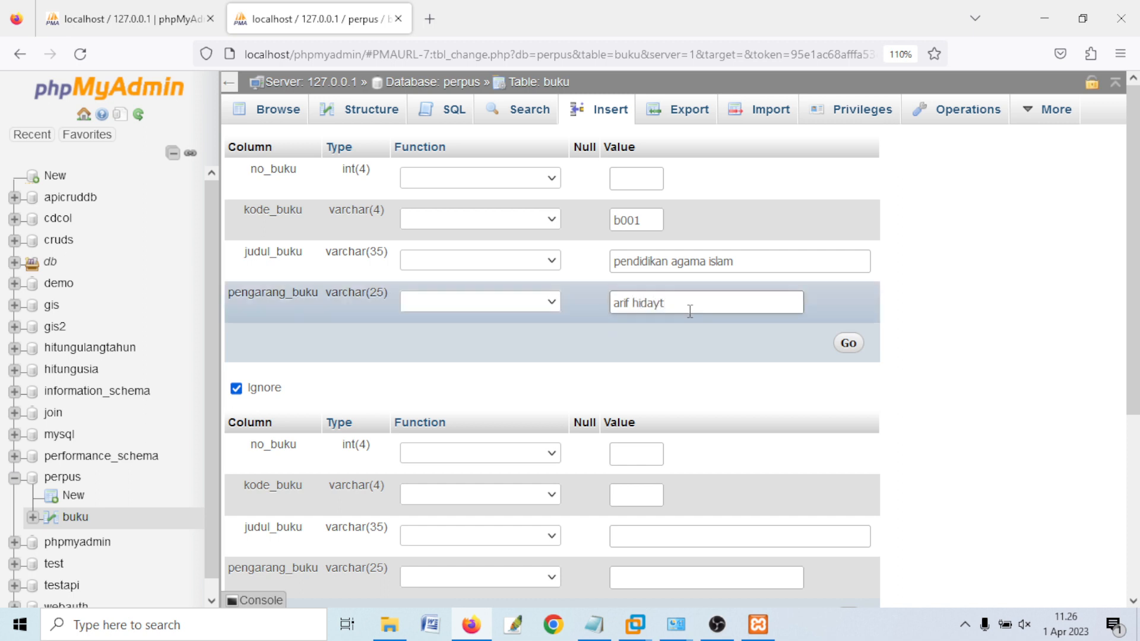
click(993, 330)
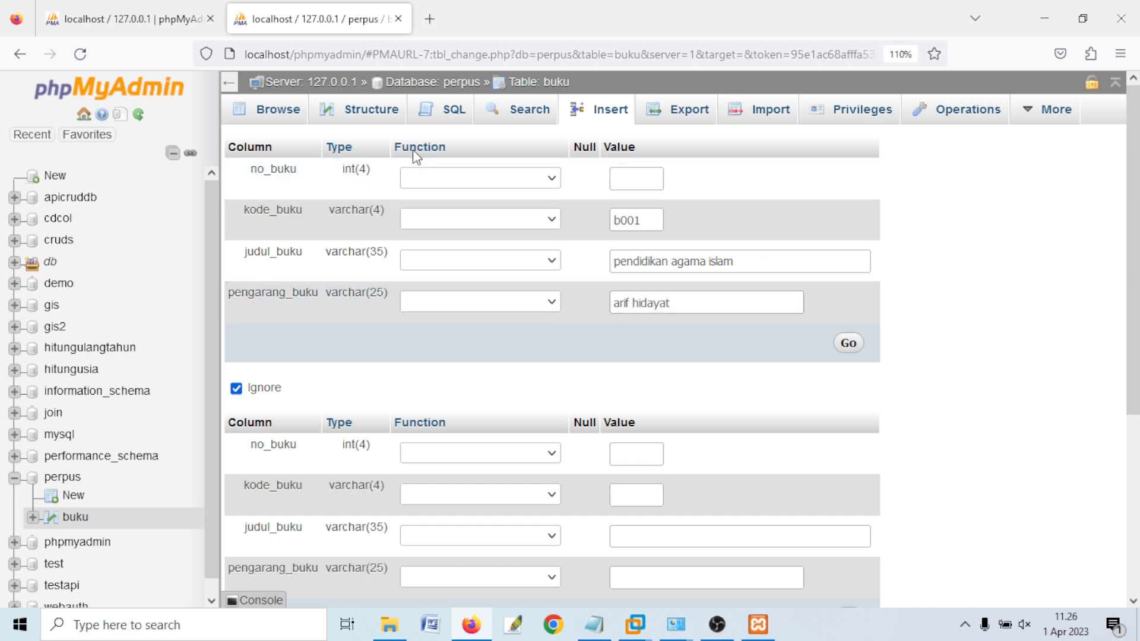
click(637, 180)
- Fill the second row with code b002, title 'musikalikasi' and the author's name
scroll(772, 368, down, 3)
scroll(701, 315, up, 3)
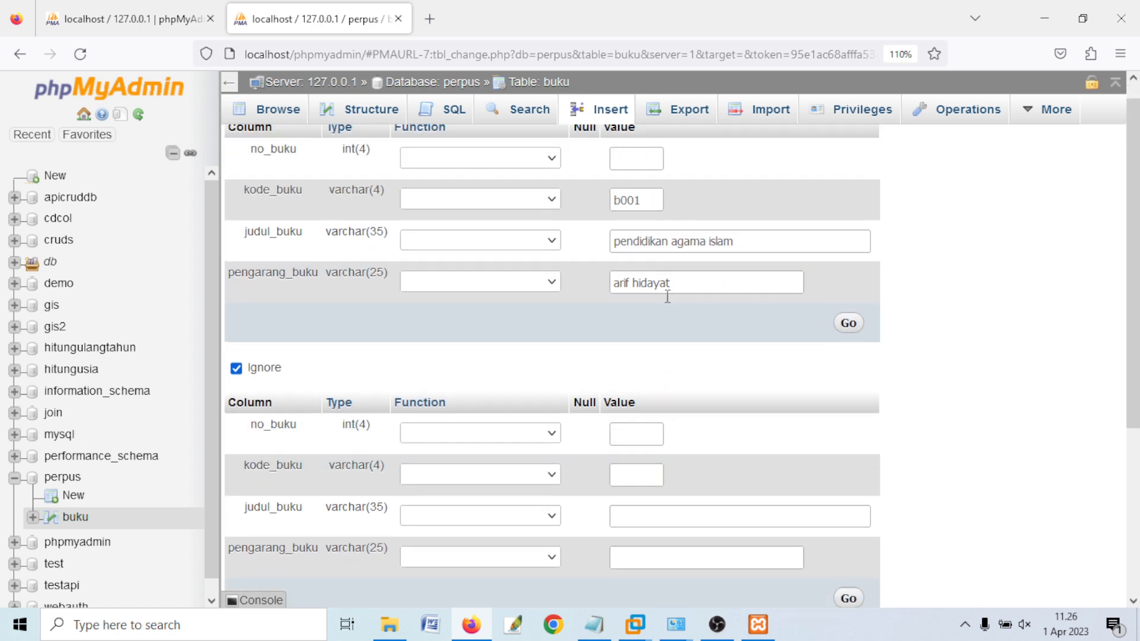
click(654, 490)
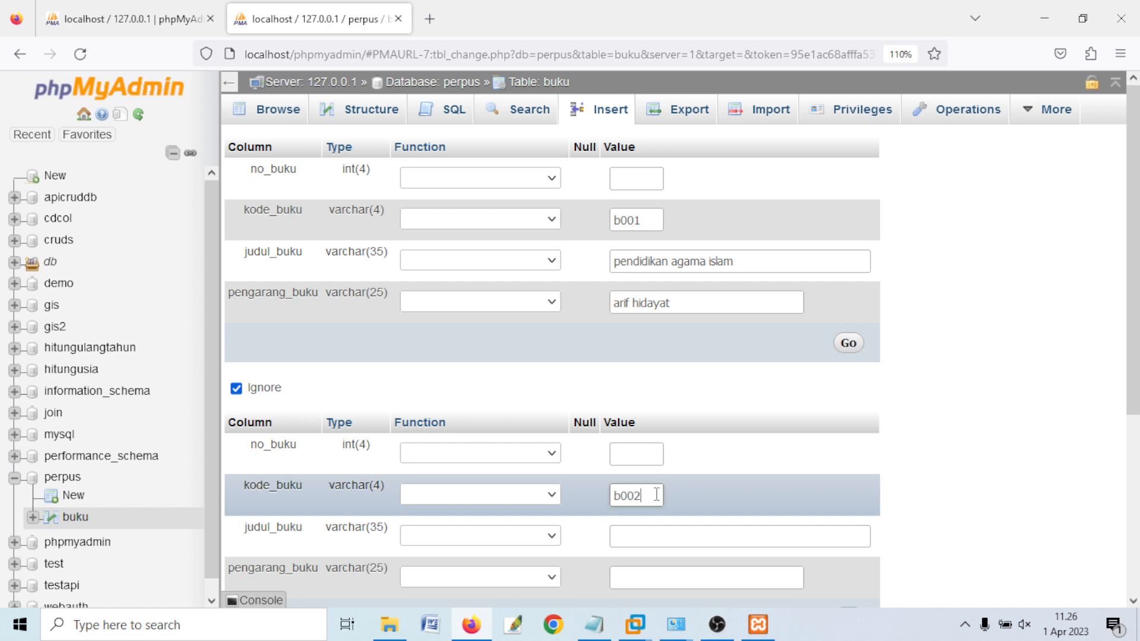
click(661, 535)
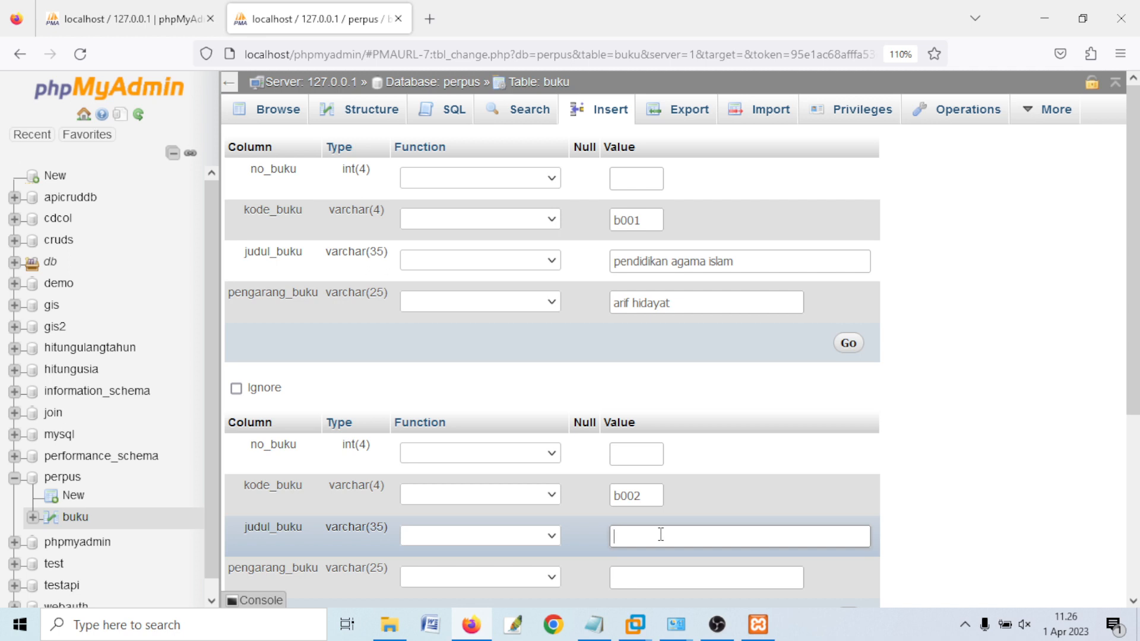
text(musikalikasi)
scroll(670, 510, down, 3)
click(670, 475)
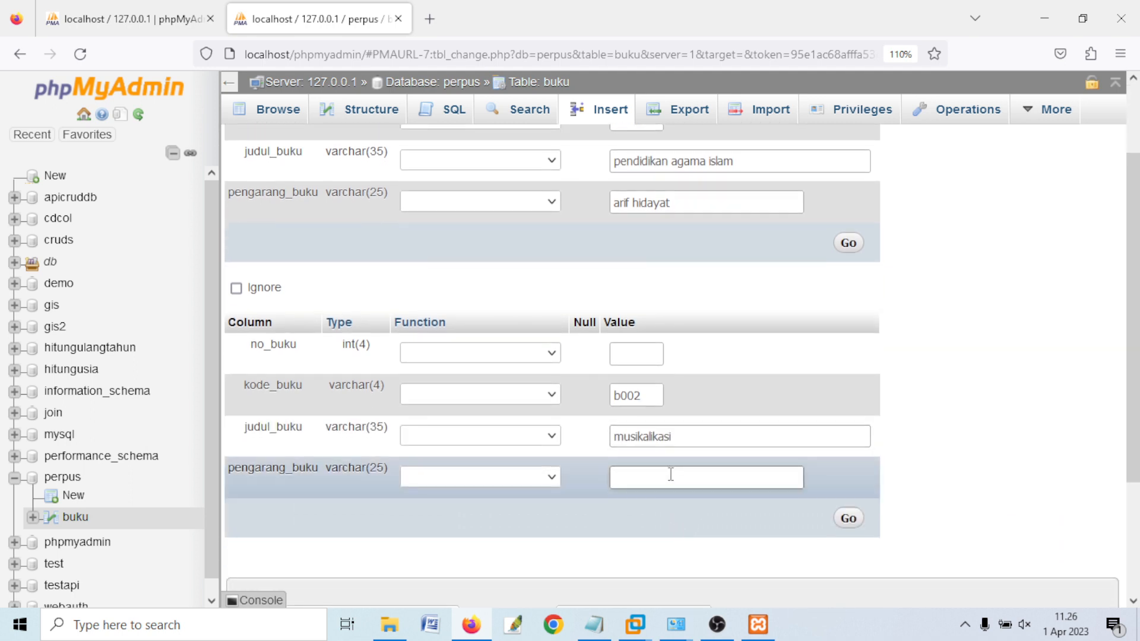
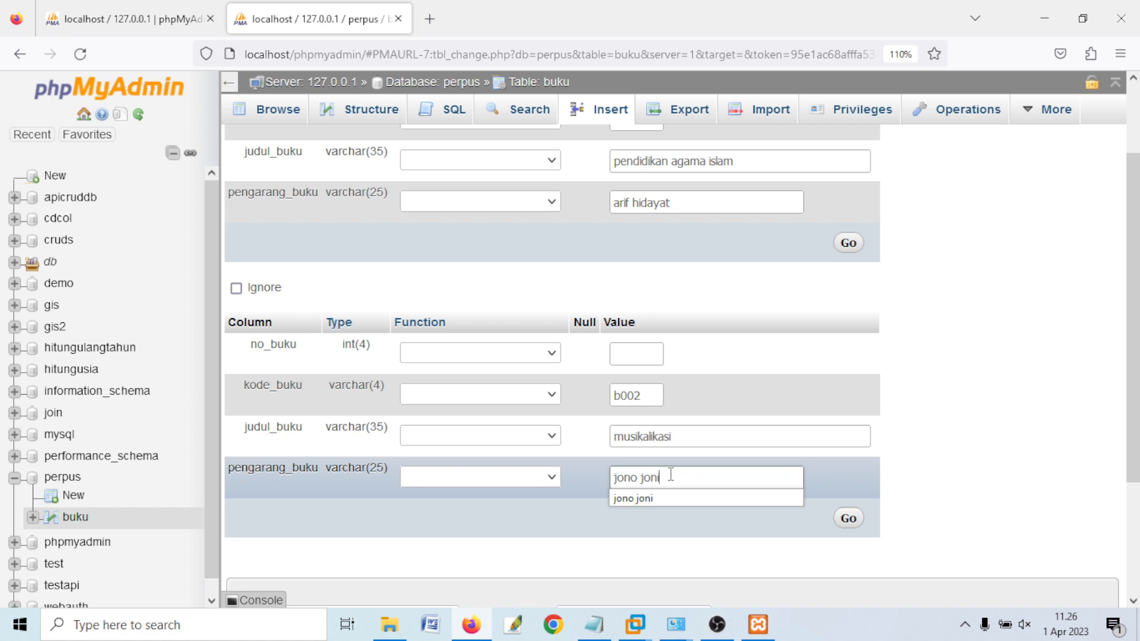
click(969, 421)
- Insert both book rows into the buku table with the bottom Go button
scroll(926, 419, up, 3)
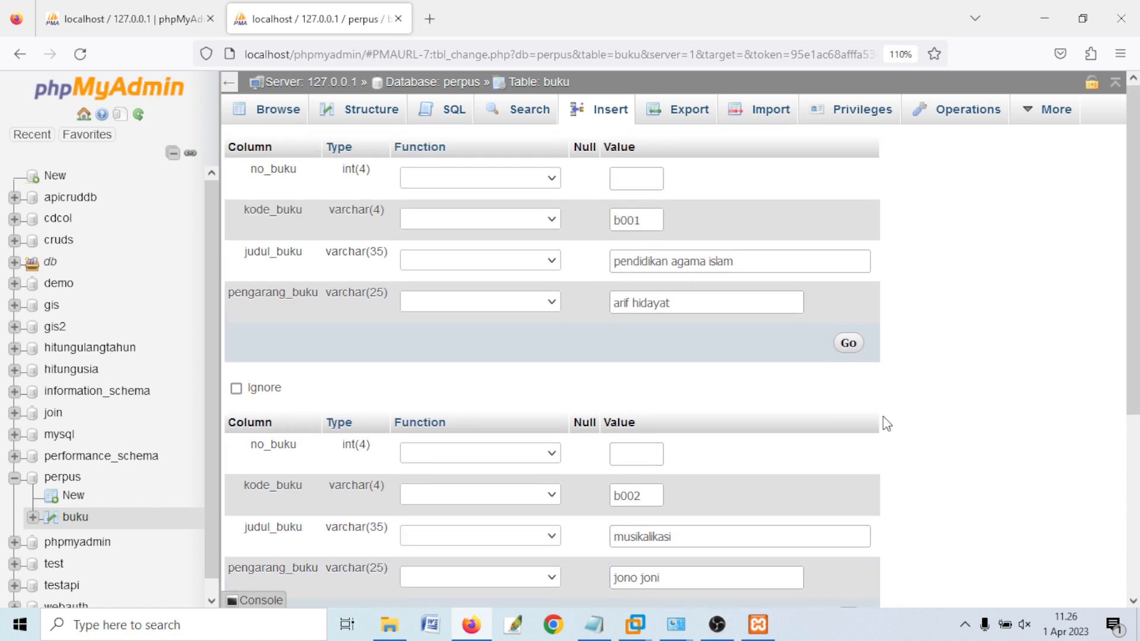
scroll(724, 458, down, 3)
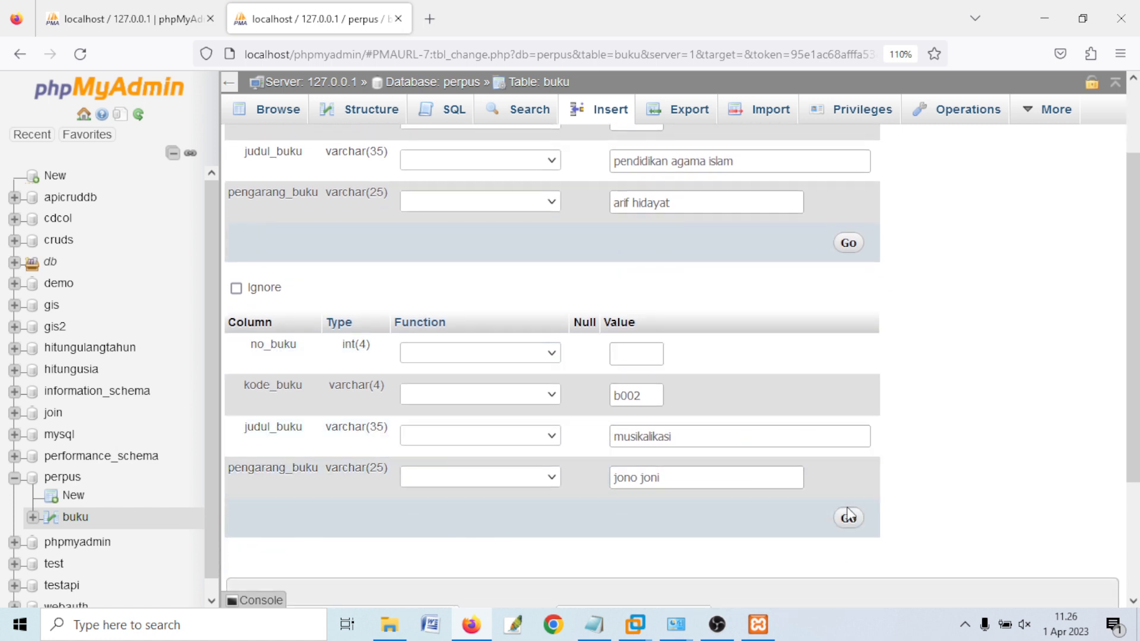
scroll(793, 498, down, 5)
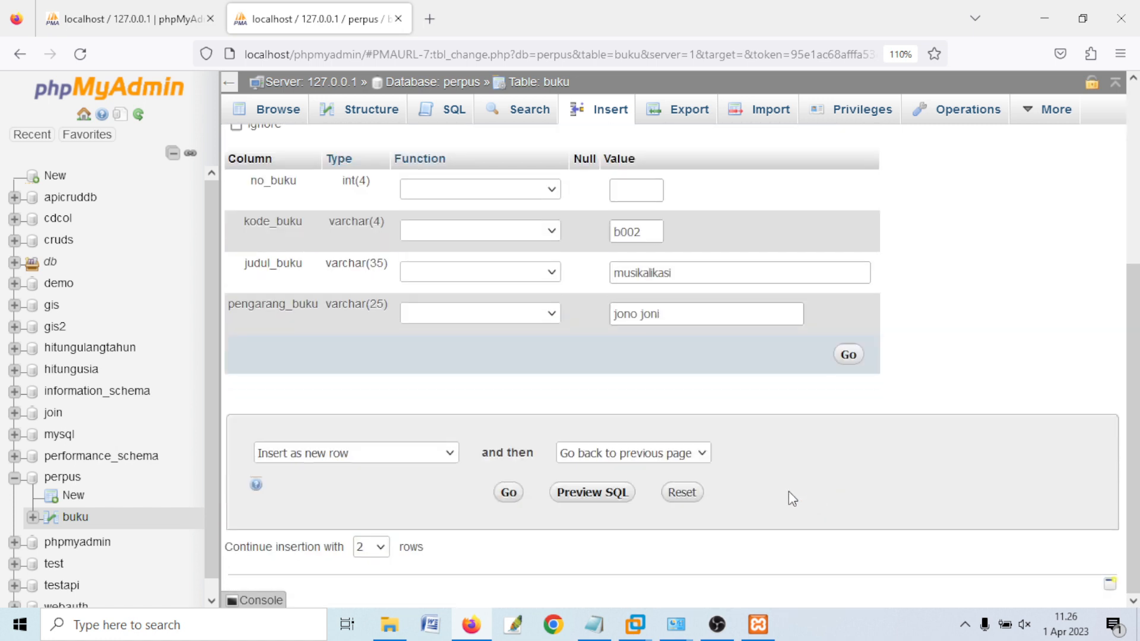
click(509, 493)
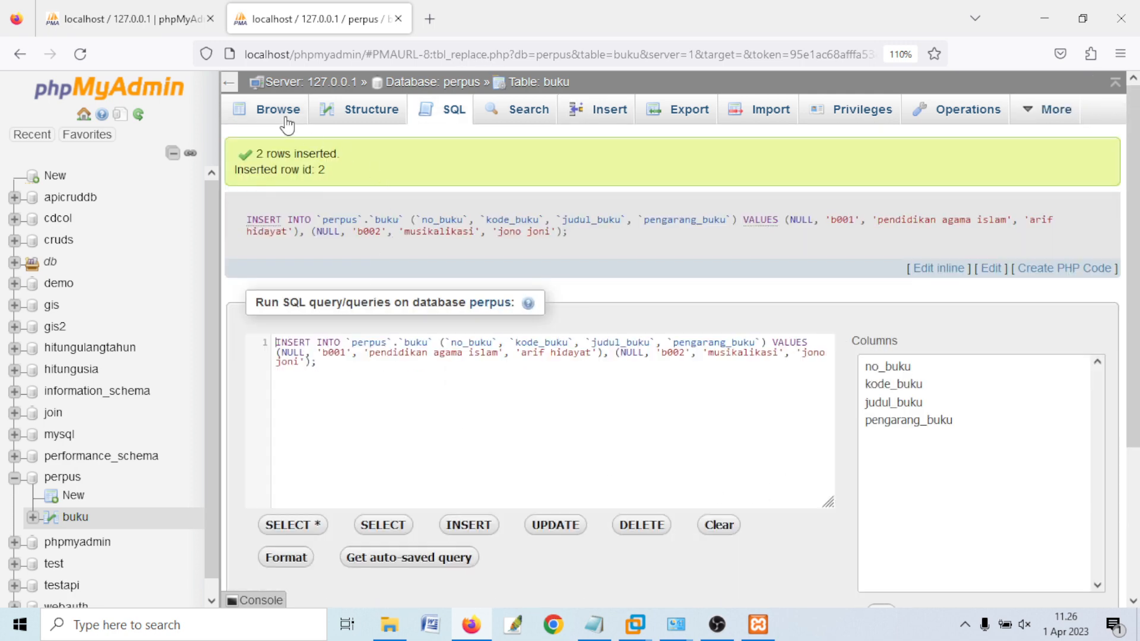
- Browse the buku table to list books b001 and b002, highlighting the opening topic in the notes
click(286, 119)
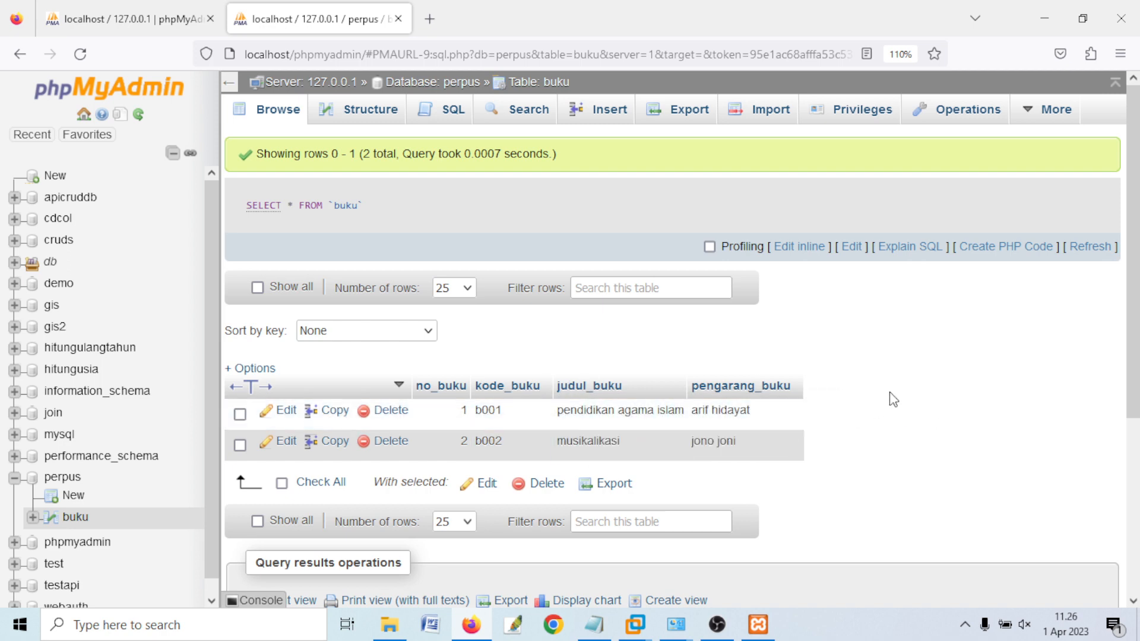
click(594, 624)
drag(5, 469, 152, 509)
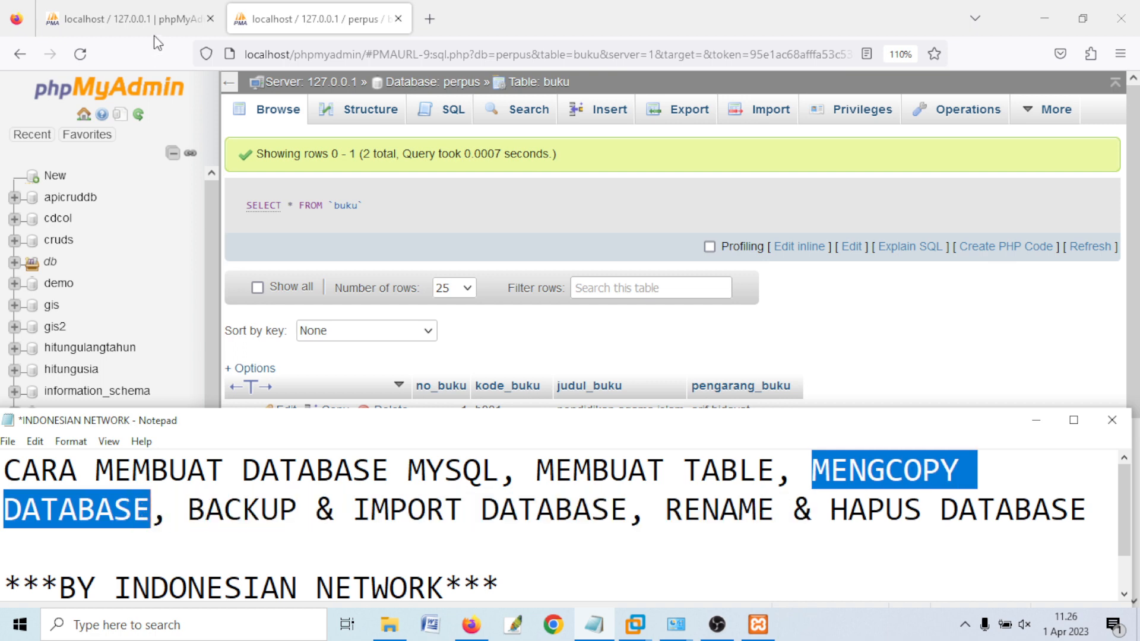
click(267, 5)
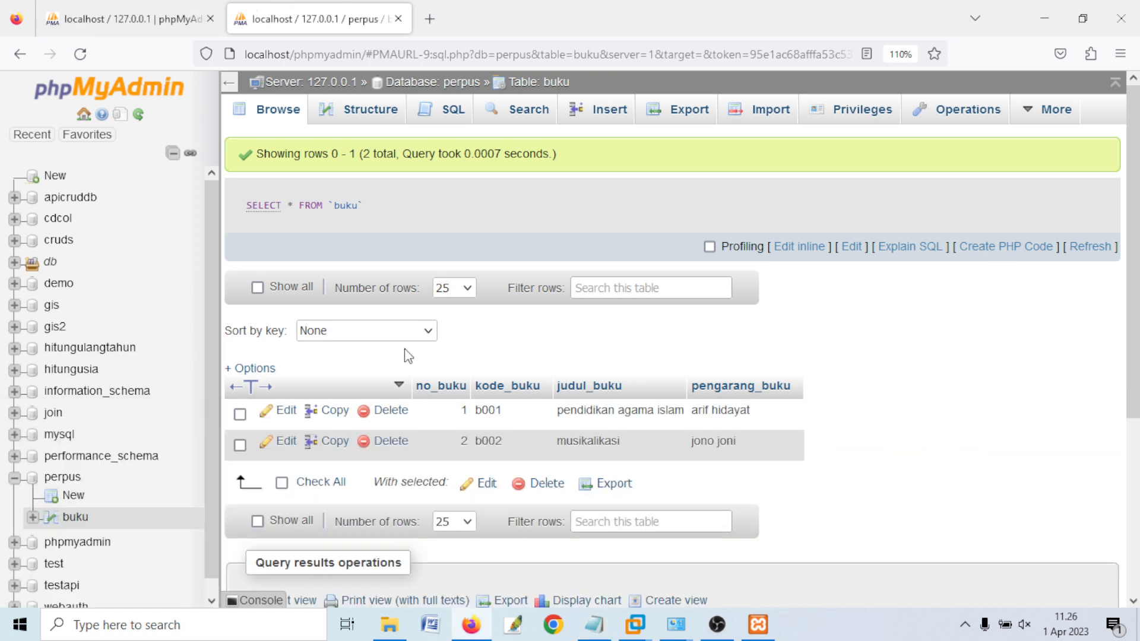
- From perpus's Operations page, copy it with structure and data to 'wadahperpus'
click(67, 485)
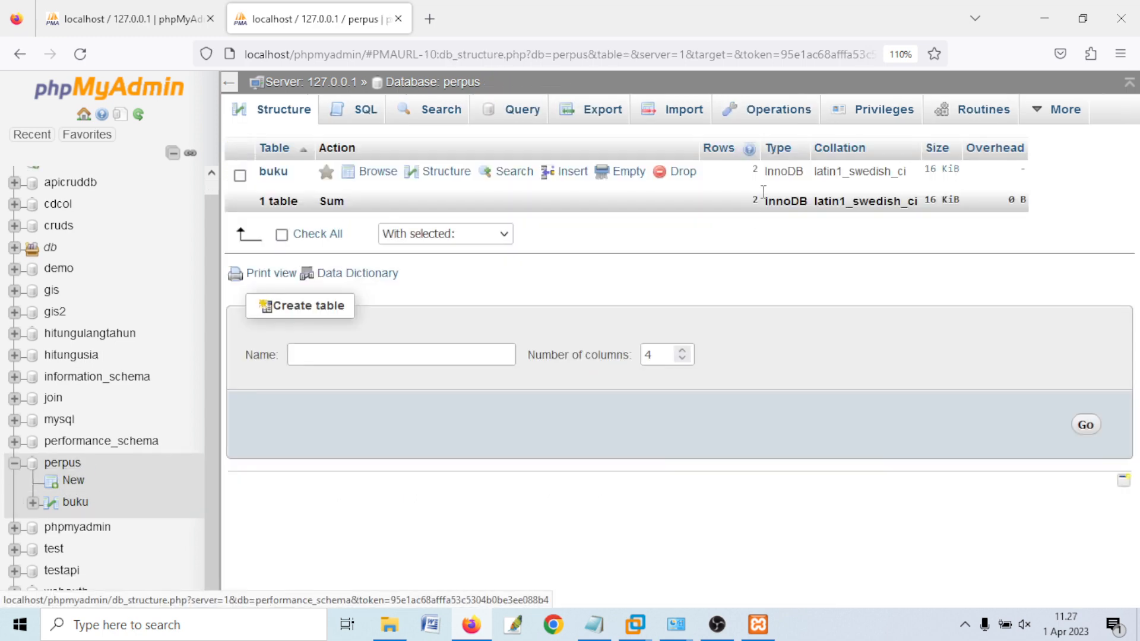
click(76, 469)
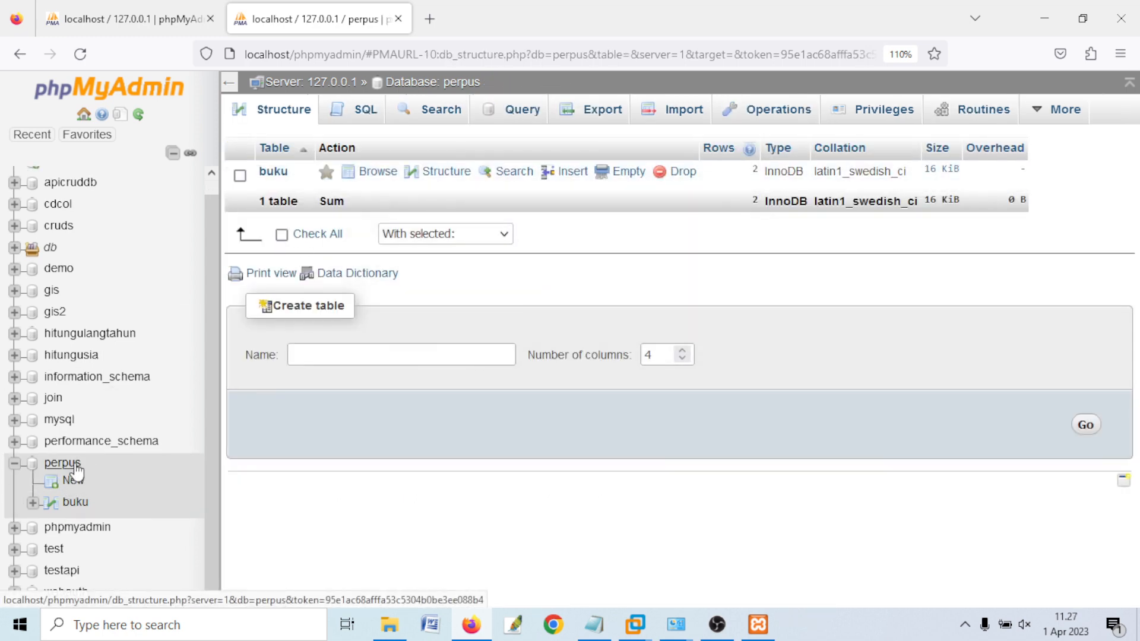
click(751, 110)
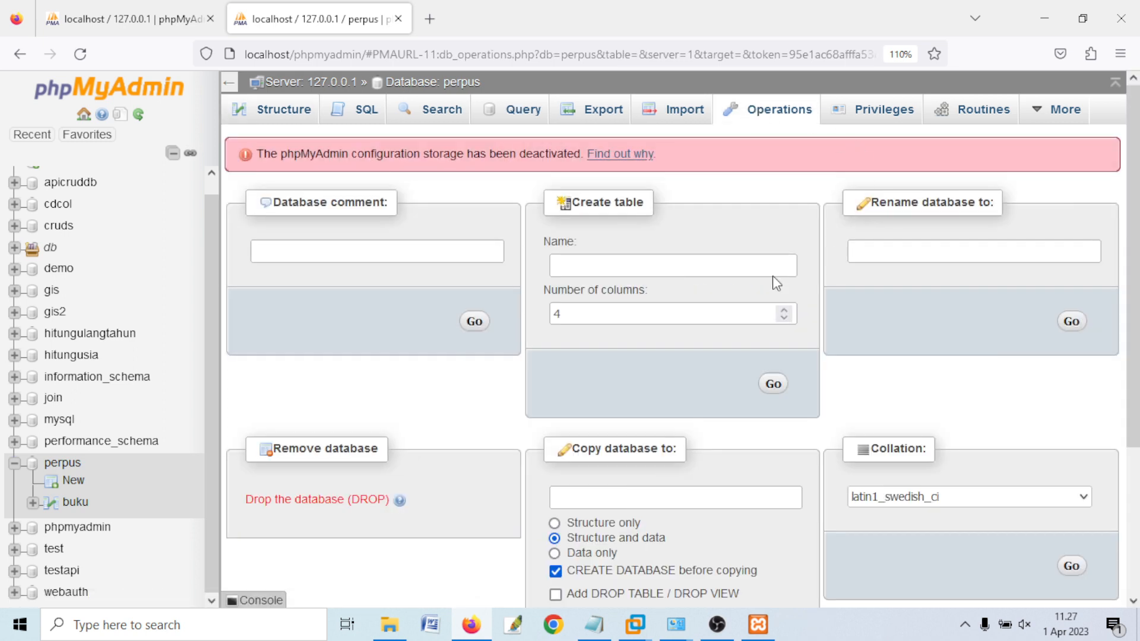
click(589, 496)
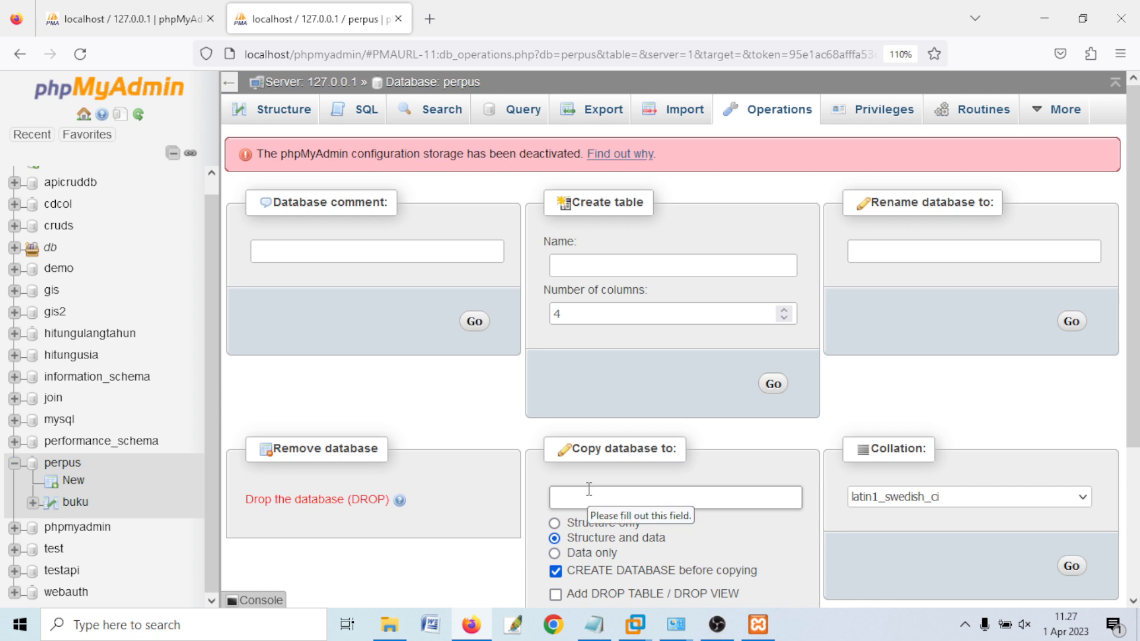
text(wad)
text(a)
key(BackSpace)
text(da)
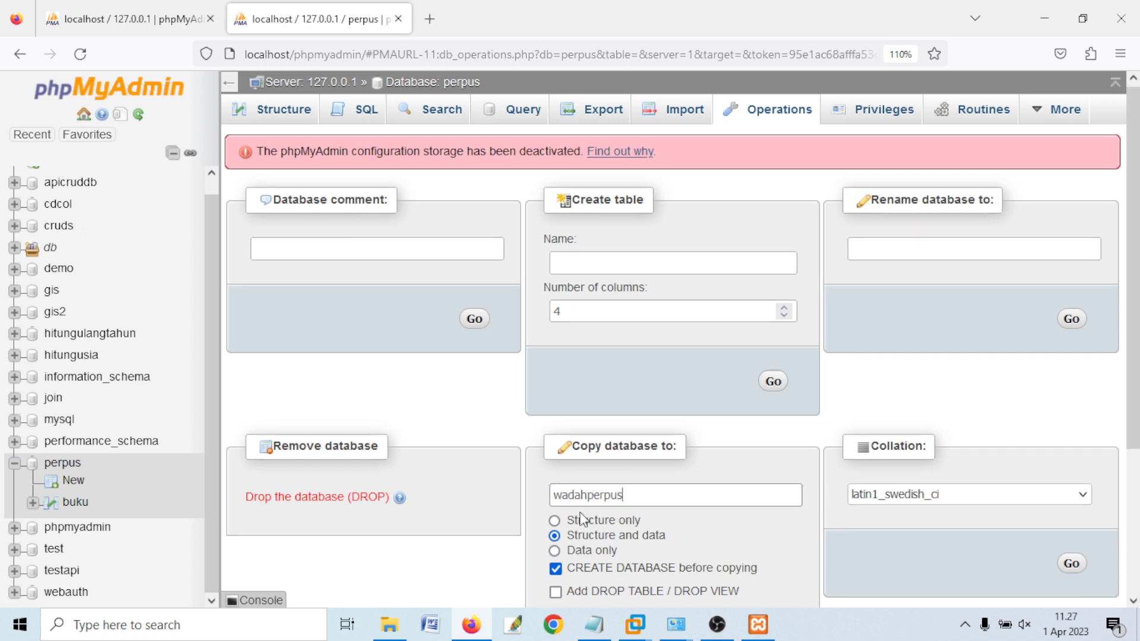
scroll(585, 493, down, 2)
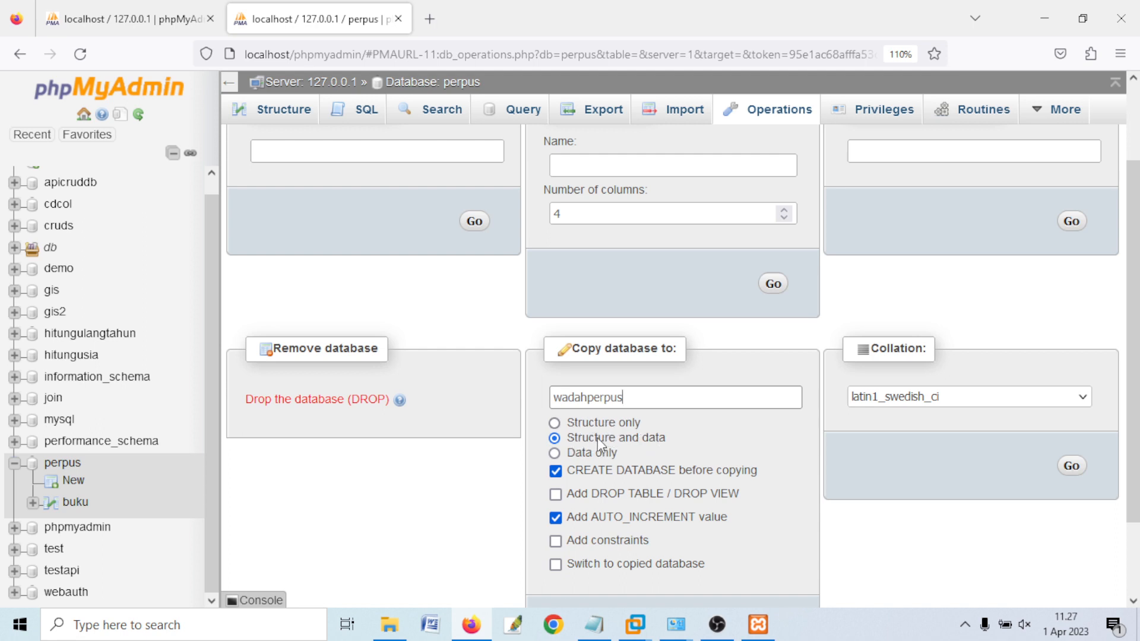
scroll(683, 454, down, 3)
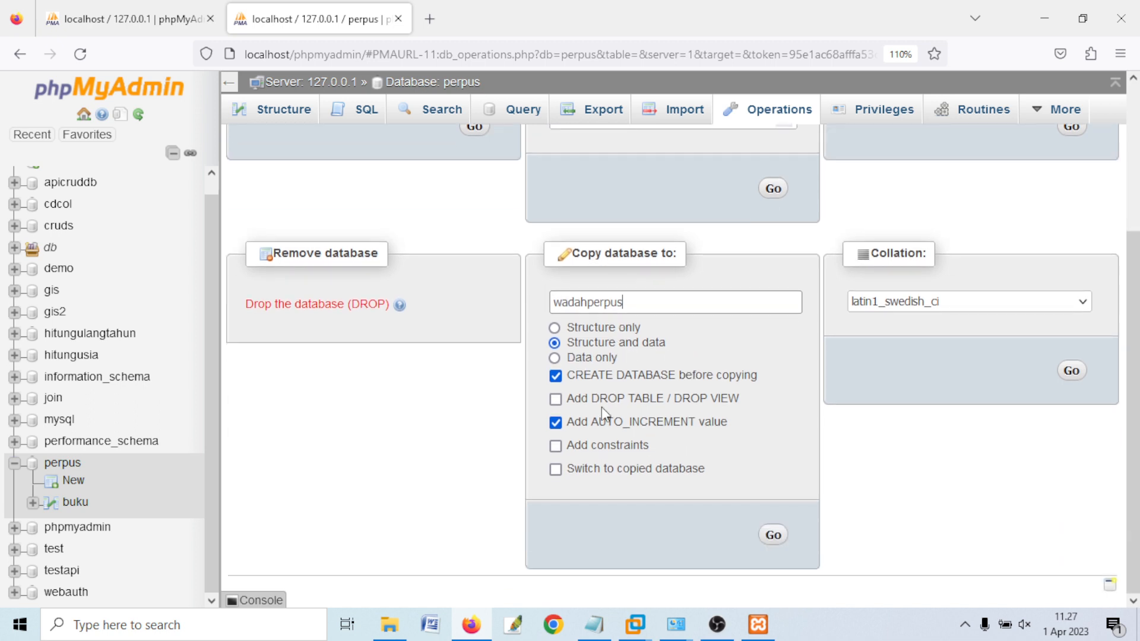
click(773, 534)
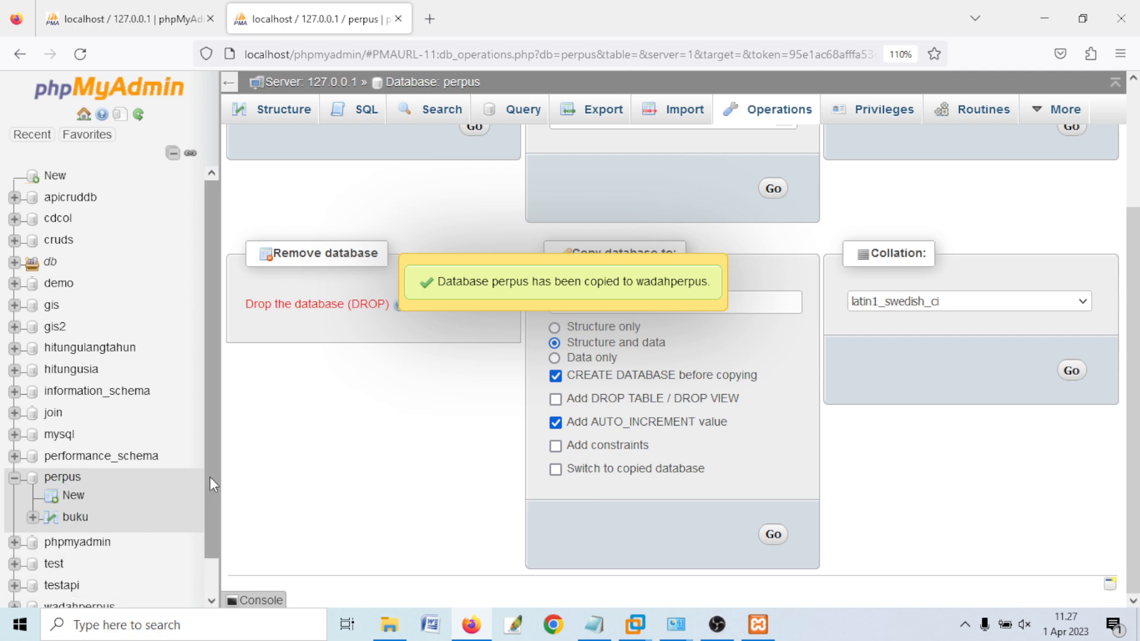
scroll(196, 505, down, 1)
- Browse wadahperpus's buku table to confirm rows b001 and b002, then reopen the perpus overview
click(97, 573)
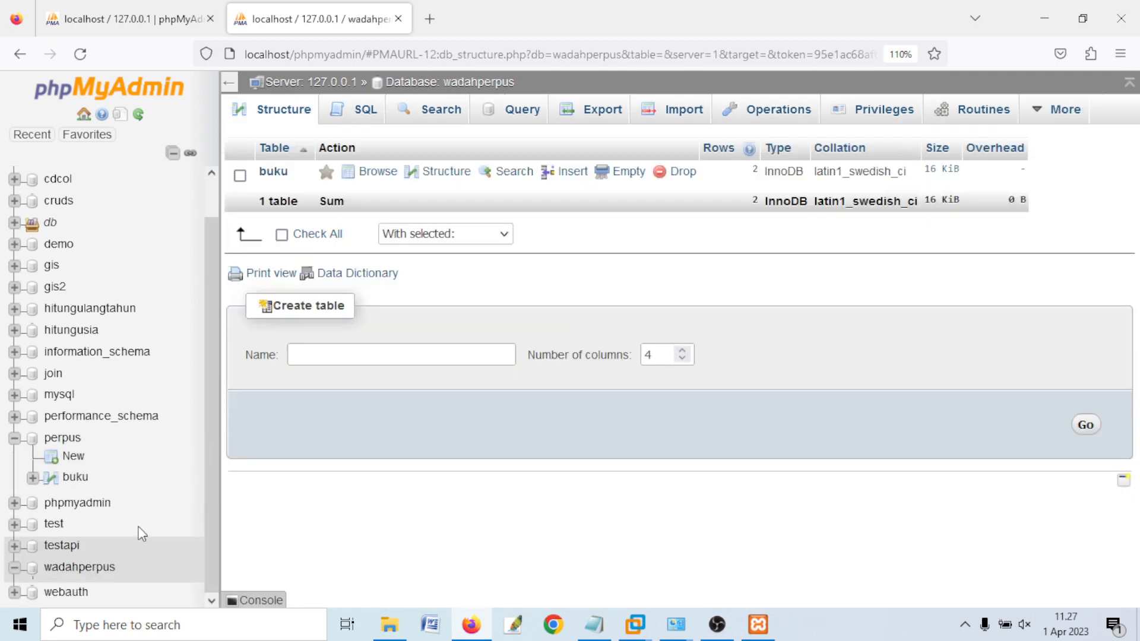
click(275, 169)
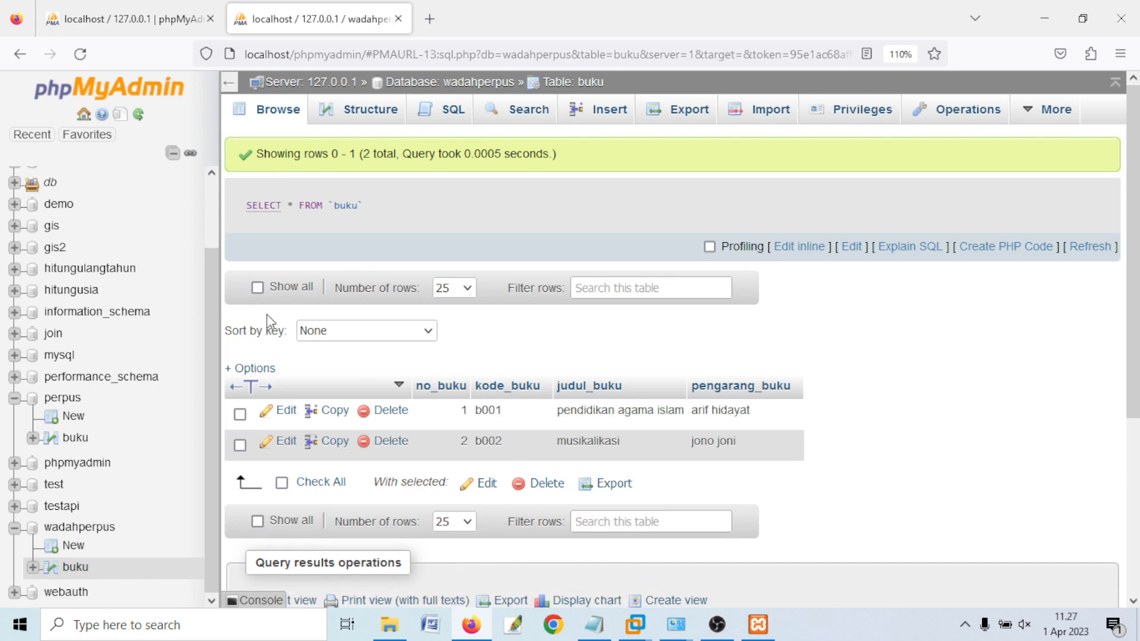
scroll(475, 421, down, 3)
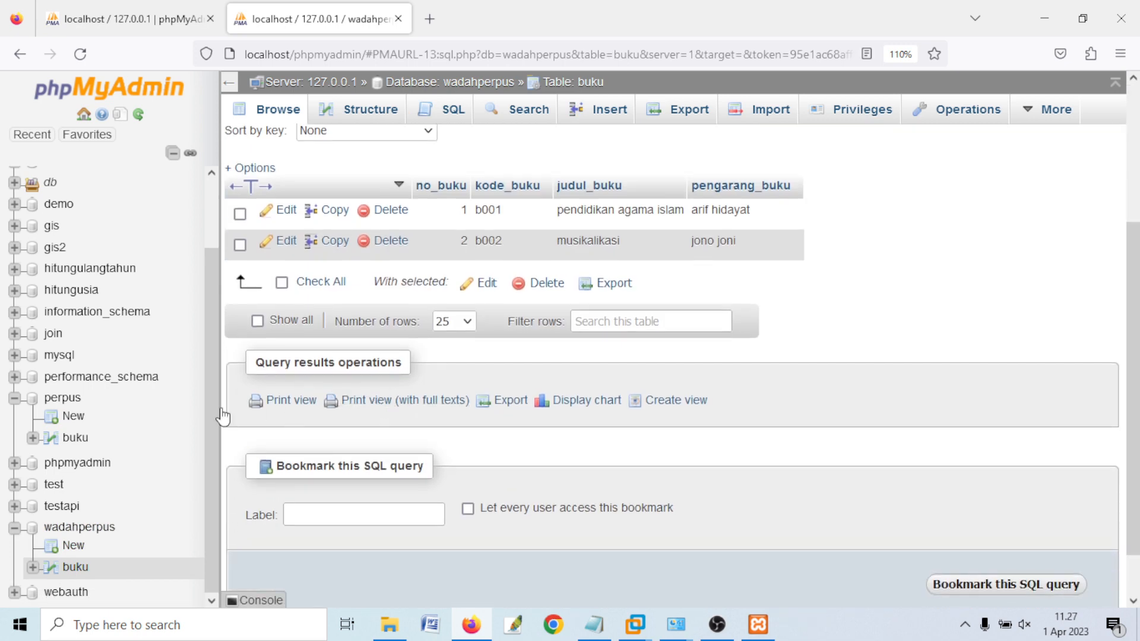
click(70, 402)
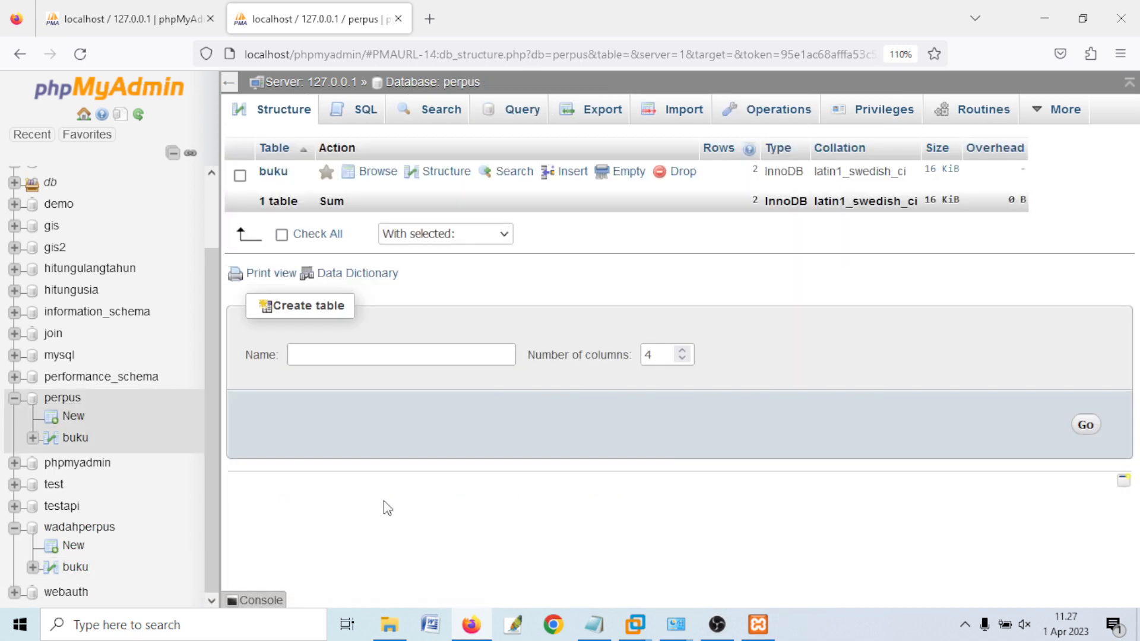
click(594, 625)
click(211, 511)
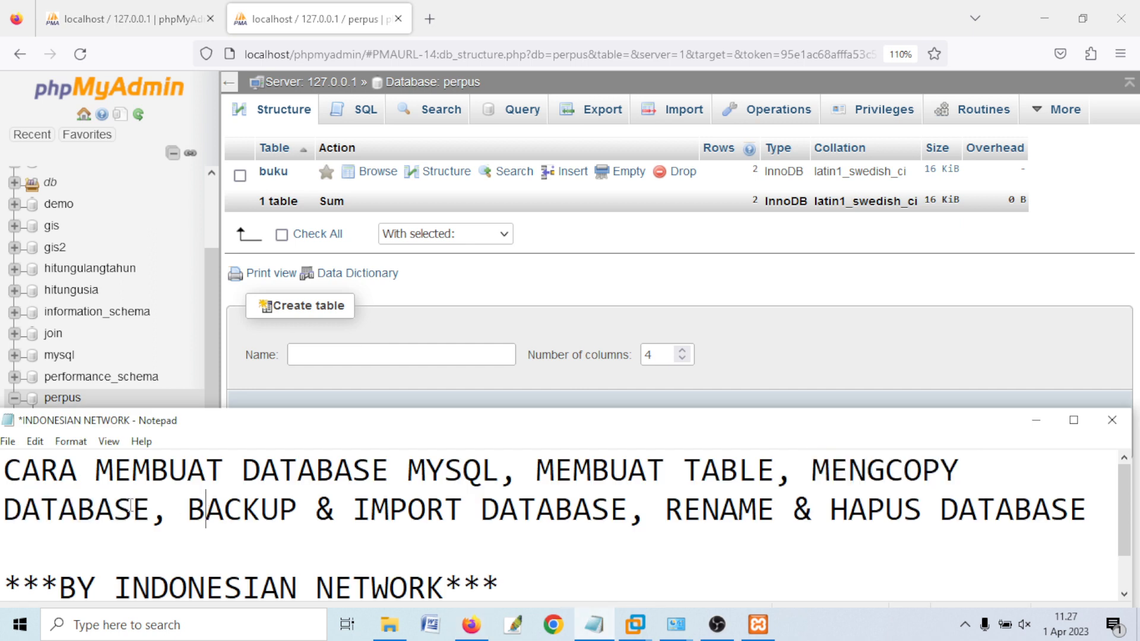
drag(812, 470, 463, 499)
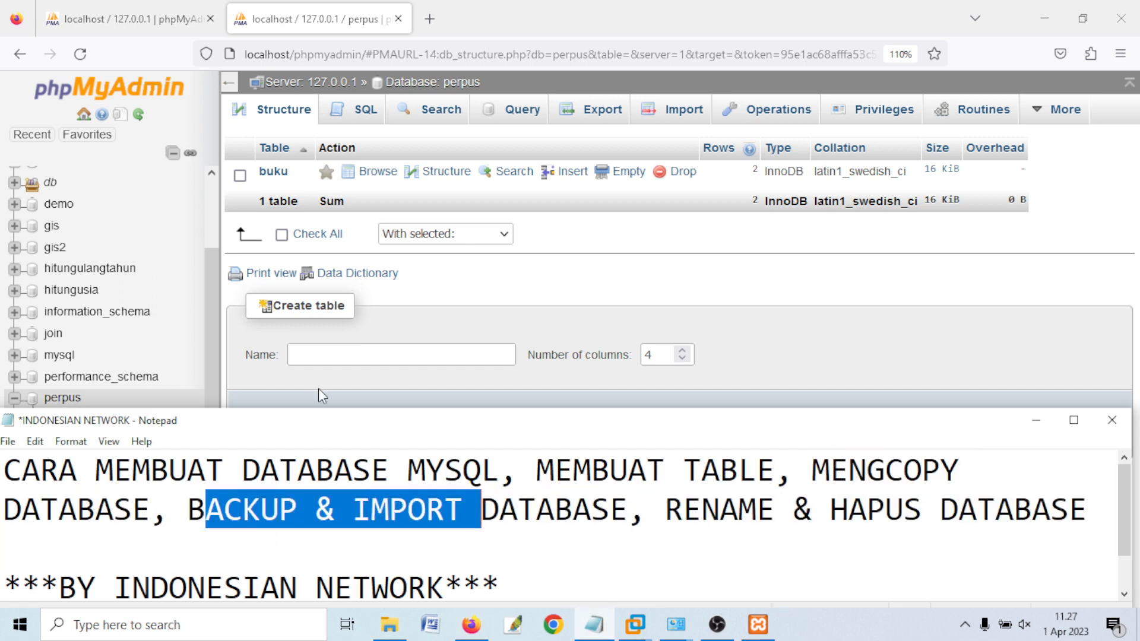
click(302, 24)
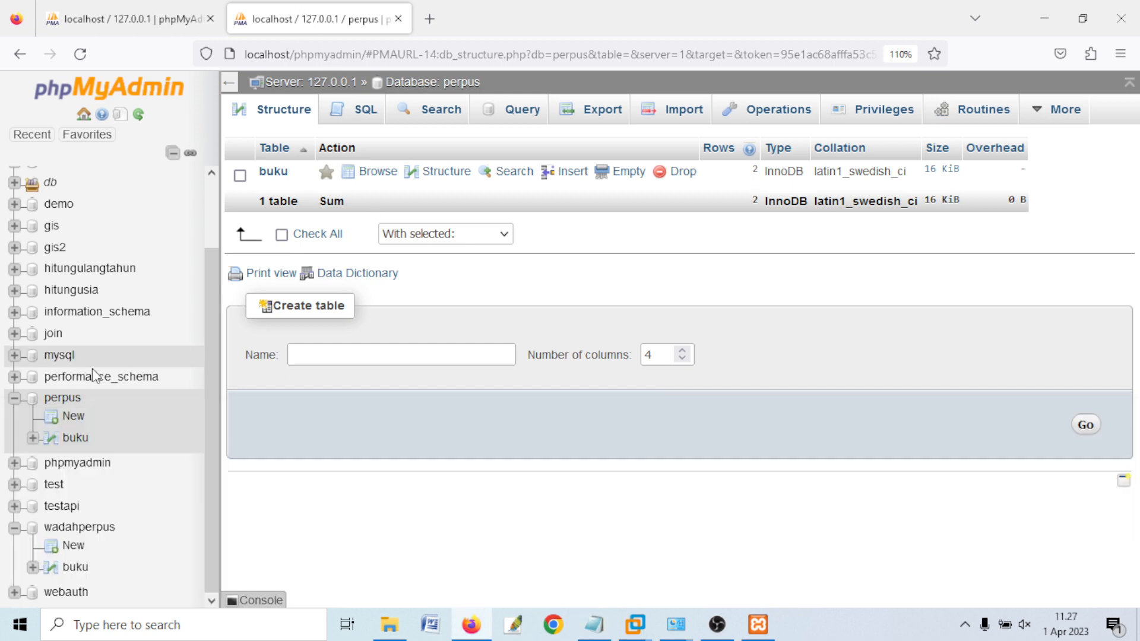
click(61, 401)
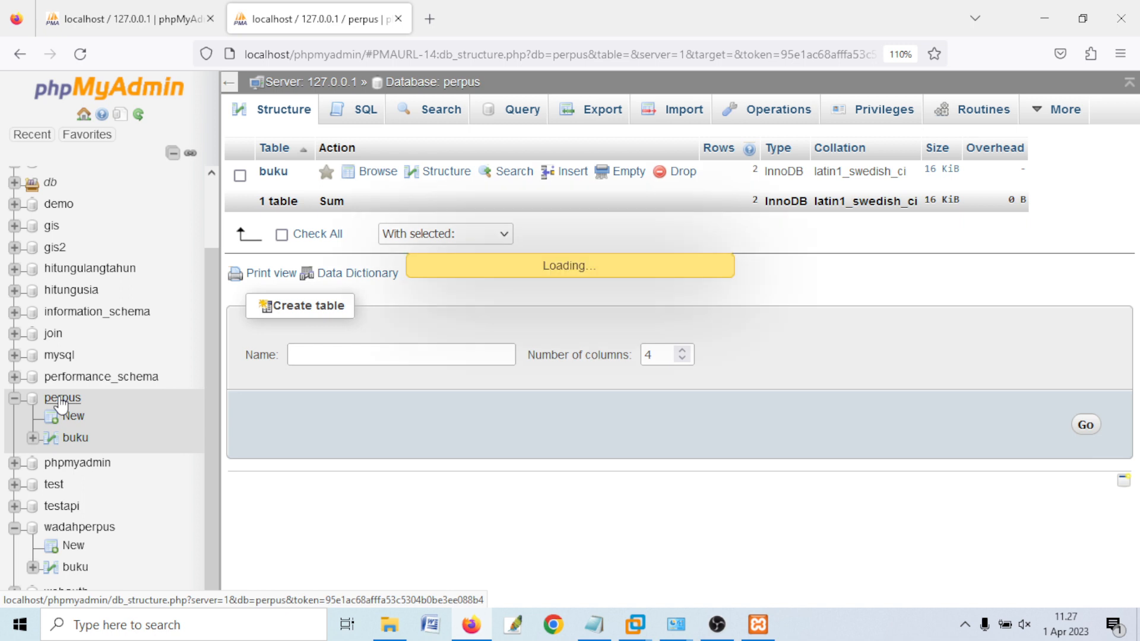
- Export perpus with the Quick method in SQL format, downloading perpus.sql
click(781, 113)
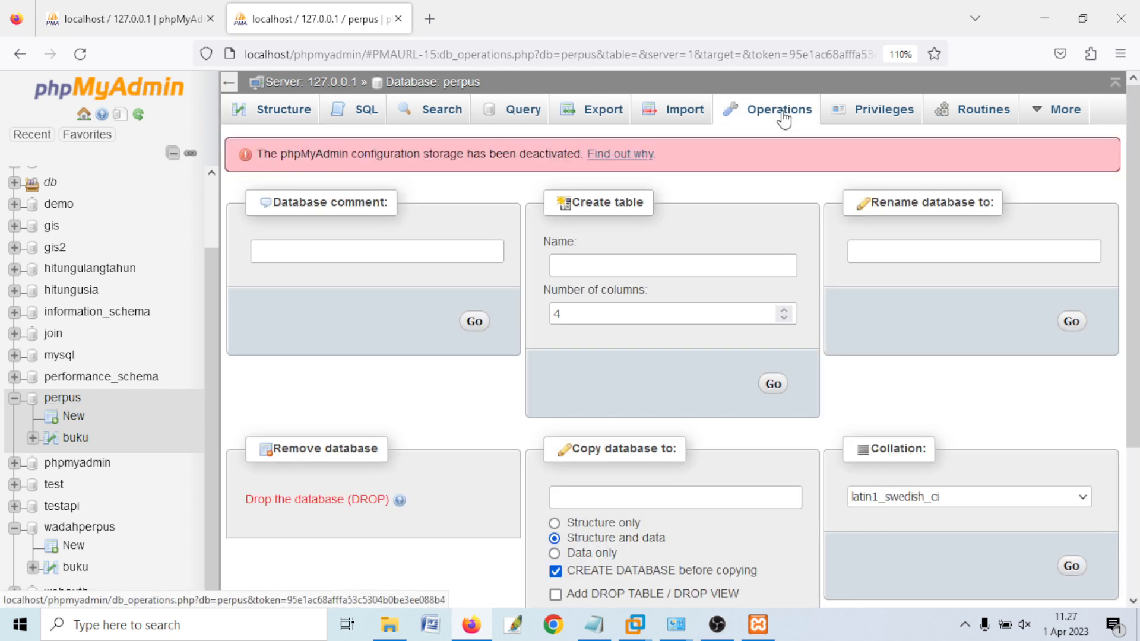
click(604, 117)
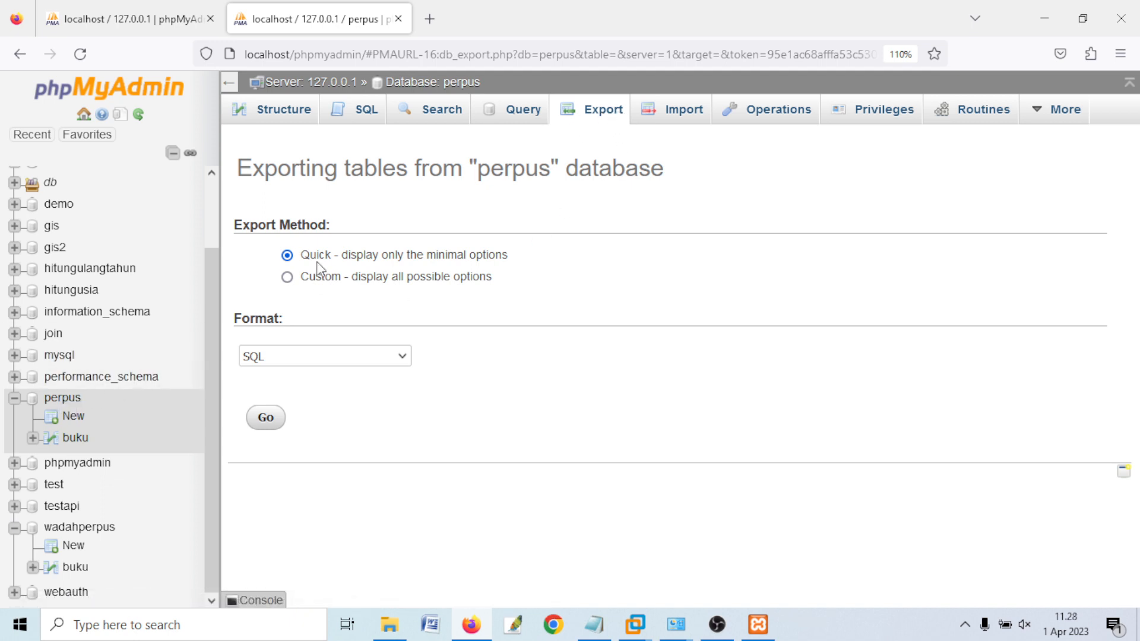
click(257, 360)
click(269, 355)
click(266, 418)
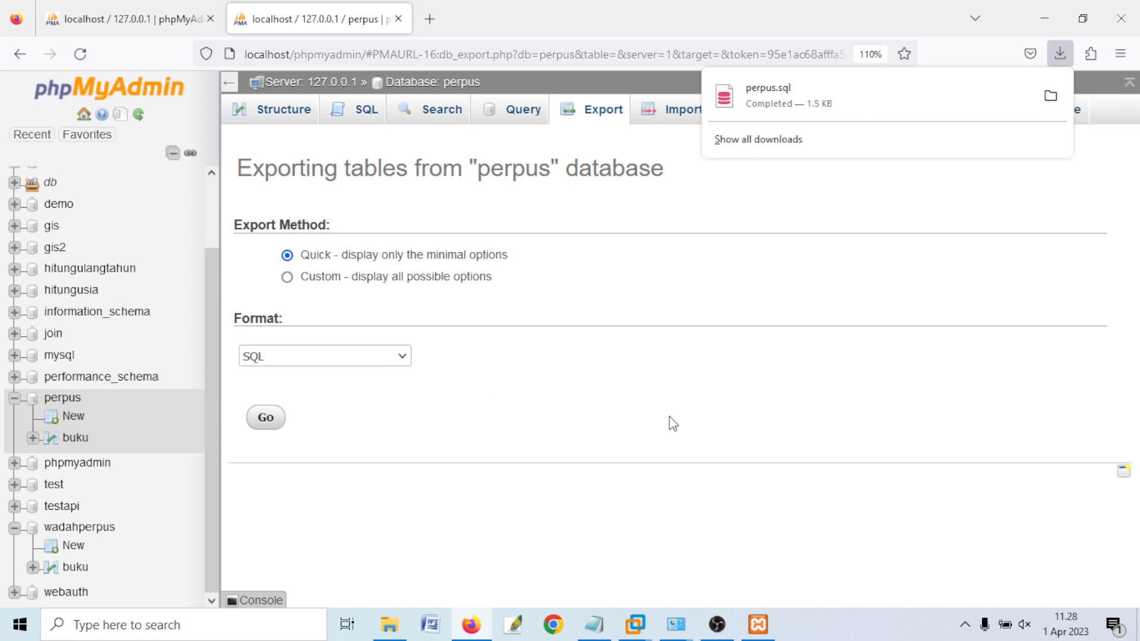
- Highlight the import topic in the notes, then open the perpus database overview
click(591, 630)
click(481, 511)
drag(353, 509, 426, 509)
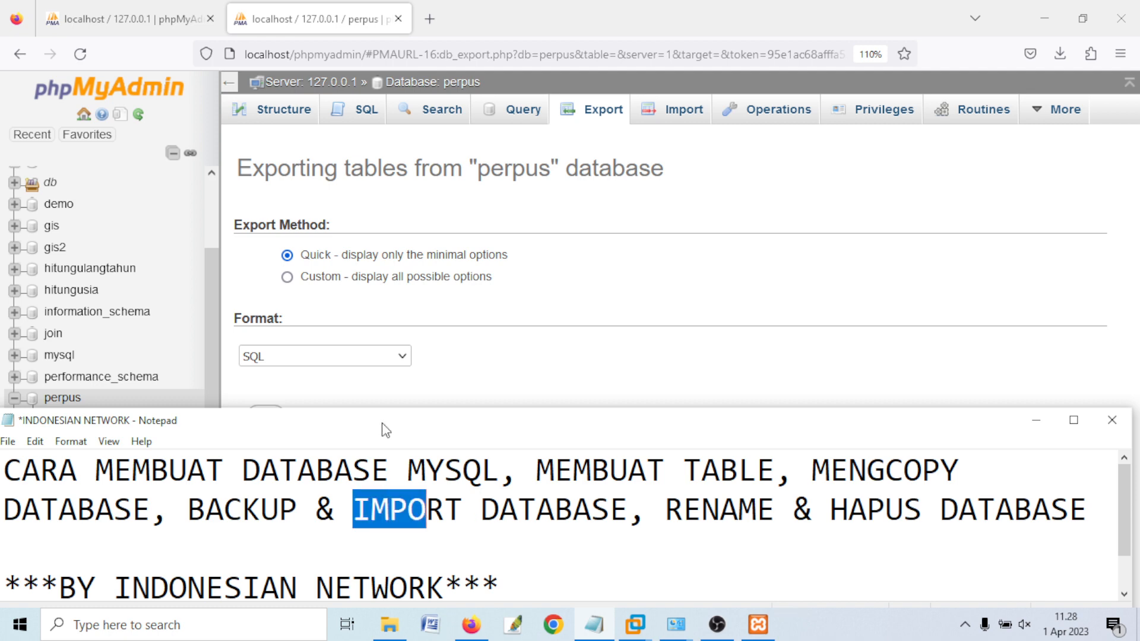
click(249, 16)
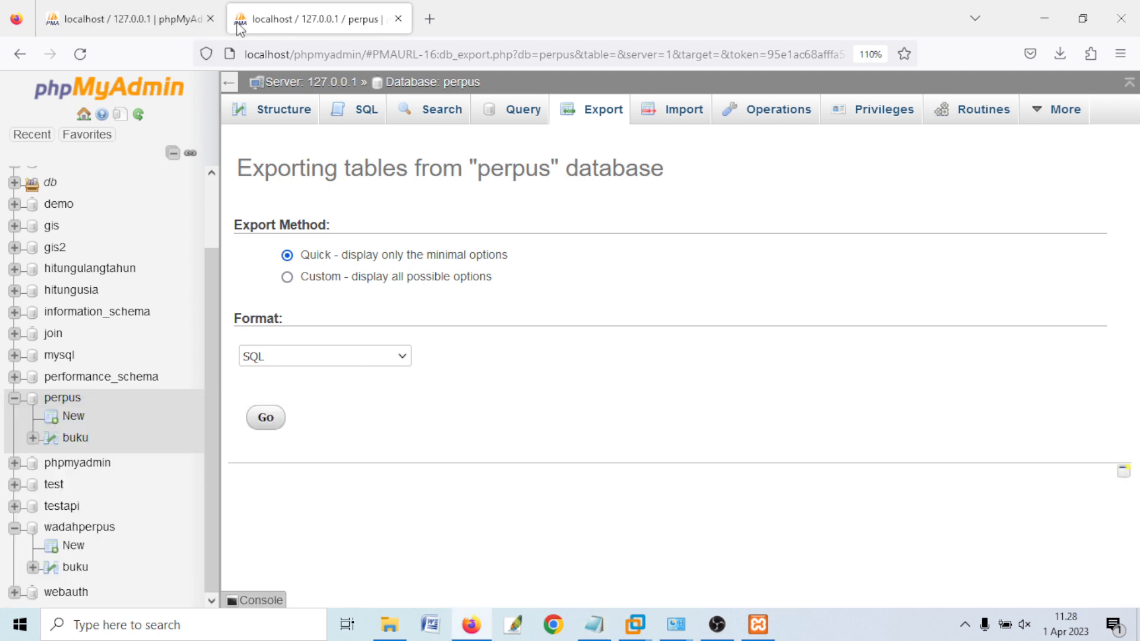
click(67, 403)
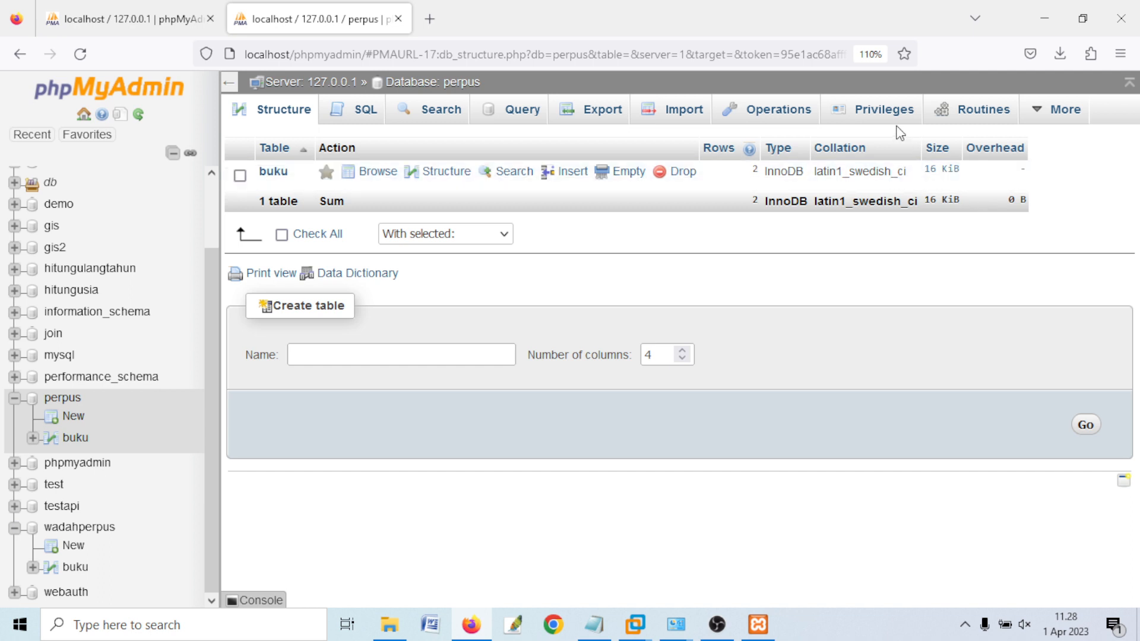
- Highlight 'HAPUS DATABASE' in the notes and drop the perpus database, confirming with OK
click(594, 624)
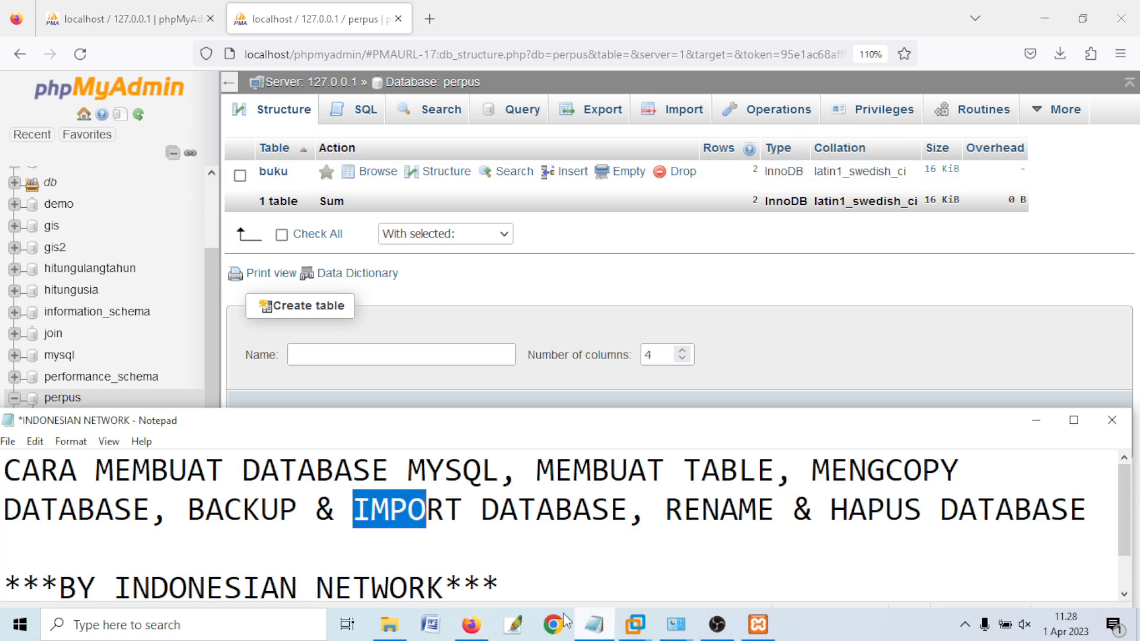
click(570, 535)
drag(831, 509, 1087, 509)
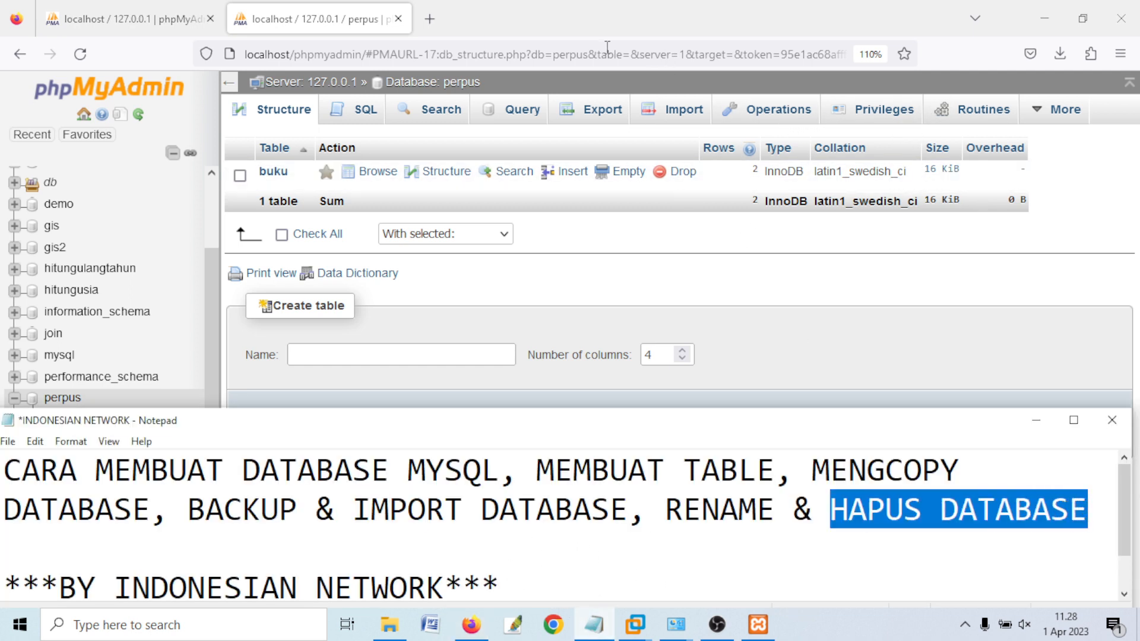
click(324, 8)
click(769, 110)
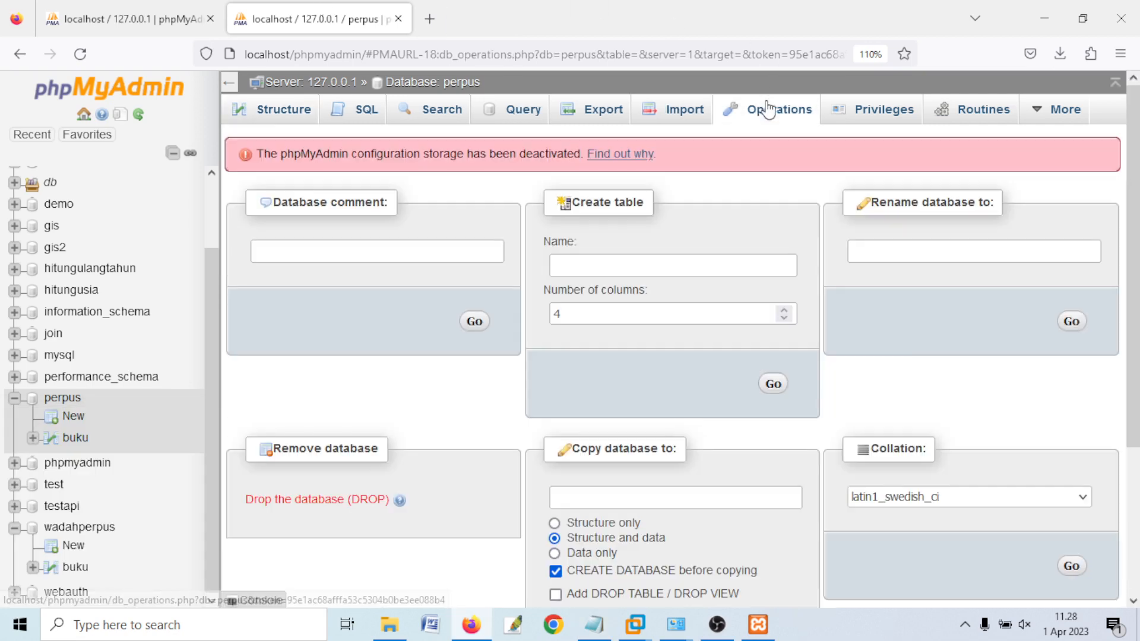
click(343, 503)
click(595, 383)
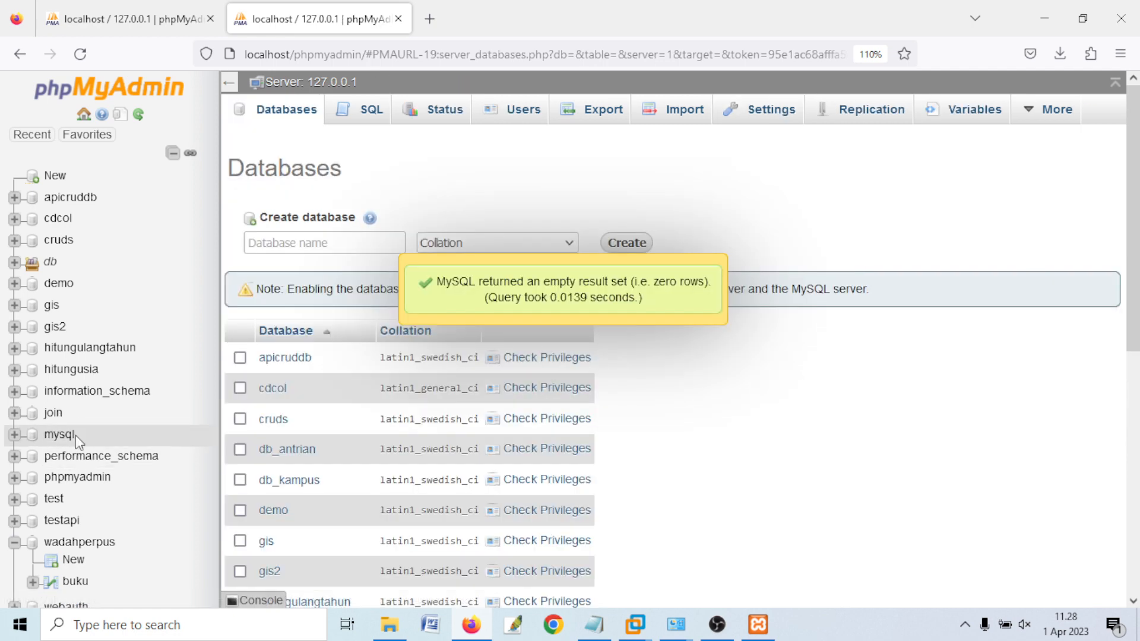
- Create a new empty database named 'perpus'
click(63, 181)
click(252, 238)
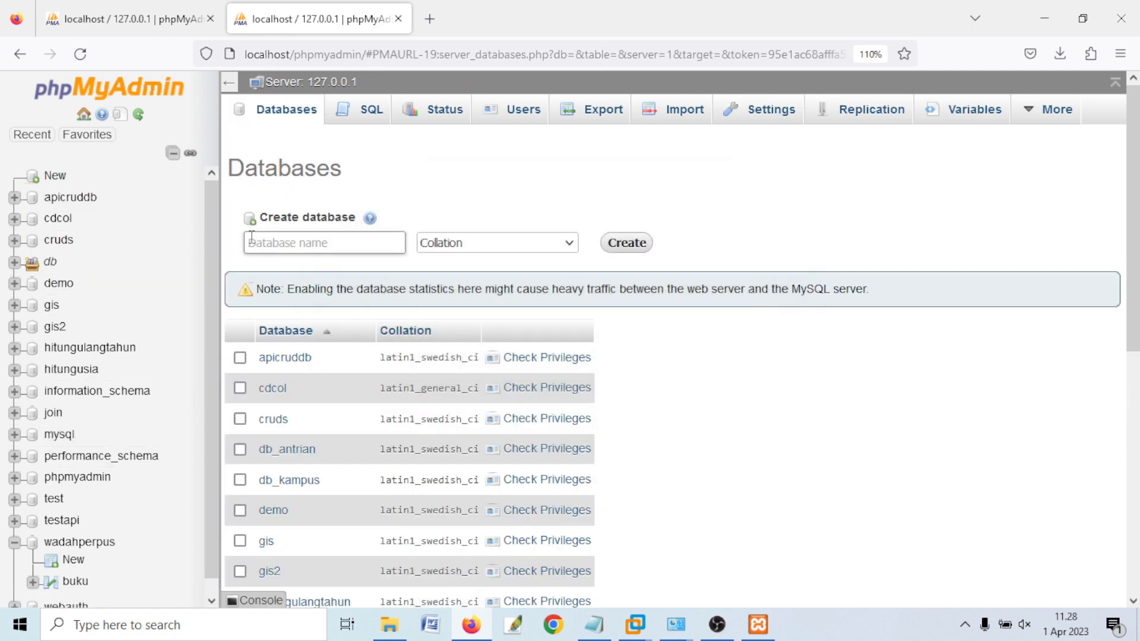
text(pe)
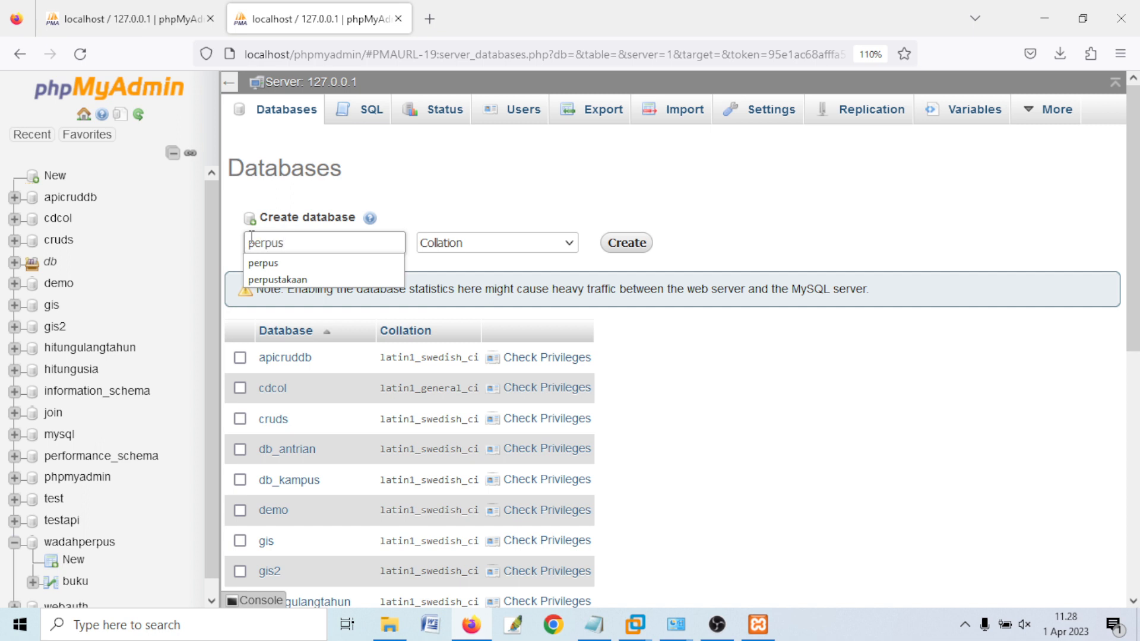
text(rpus)
click(627, 244)
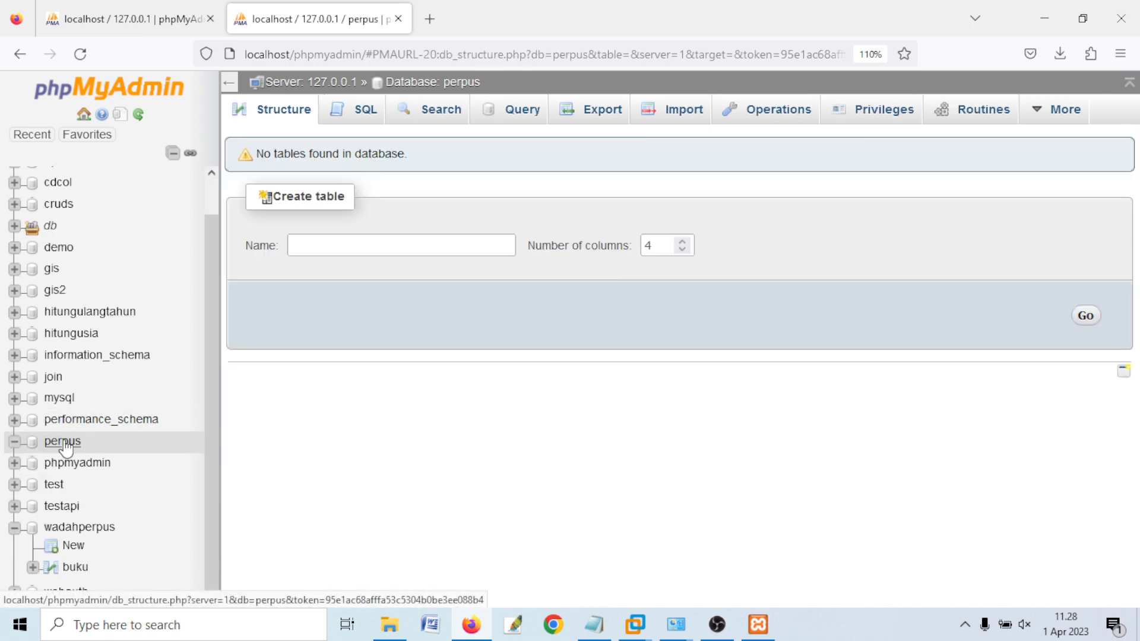
- Import perpus.sql from the Downloads folder into perpus, restoring the buku table
click(666, 110)
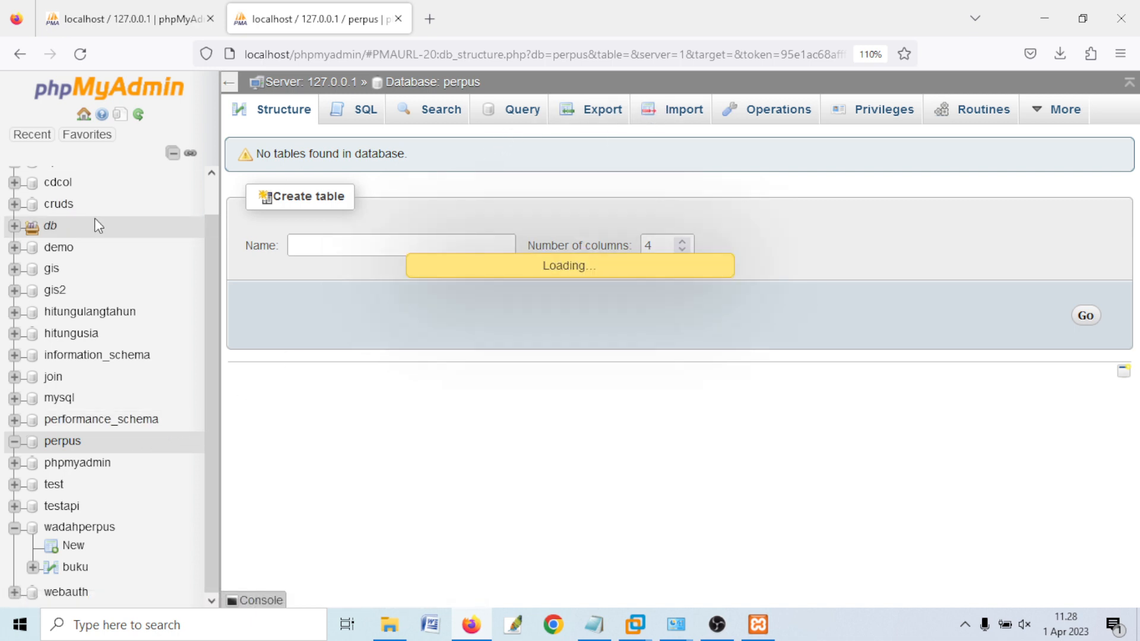
click(396, 294)
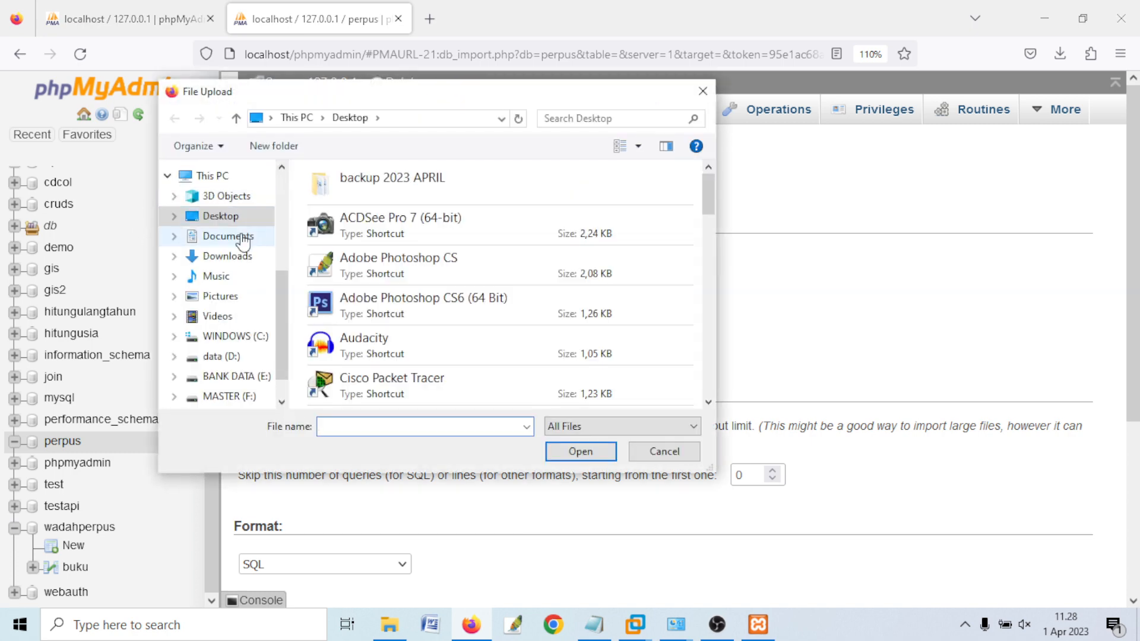
click(235, 236)
click(240, 257)
double_click(335, 190)
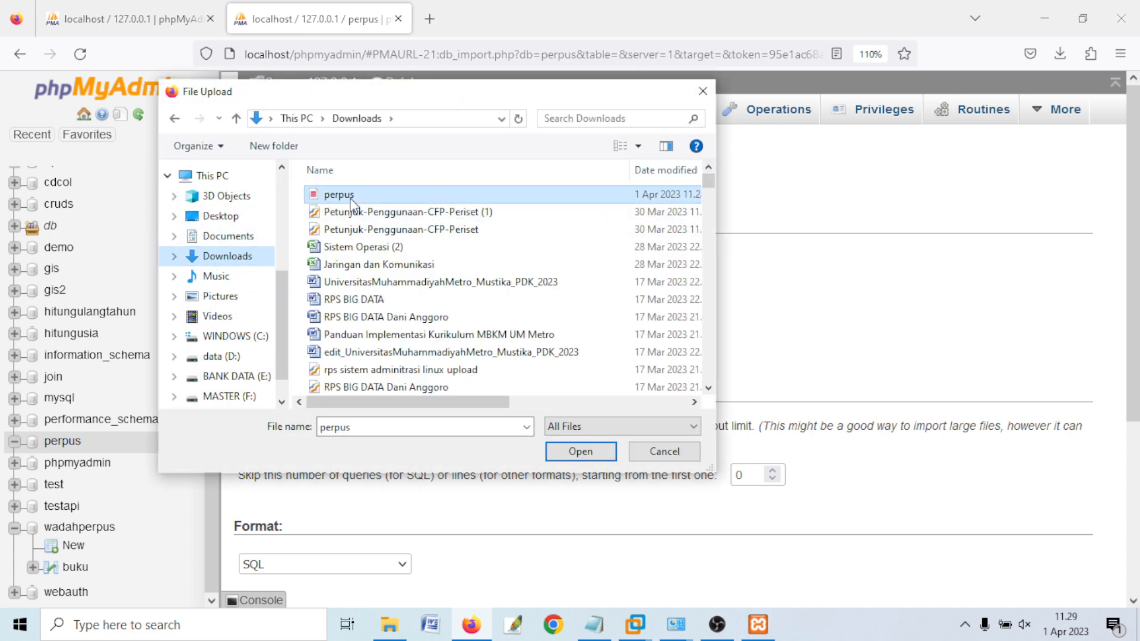
scroll(458, 380, down, 5)
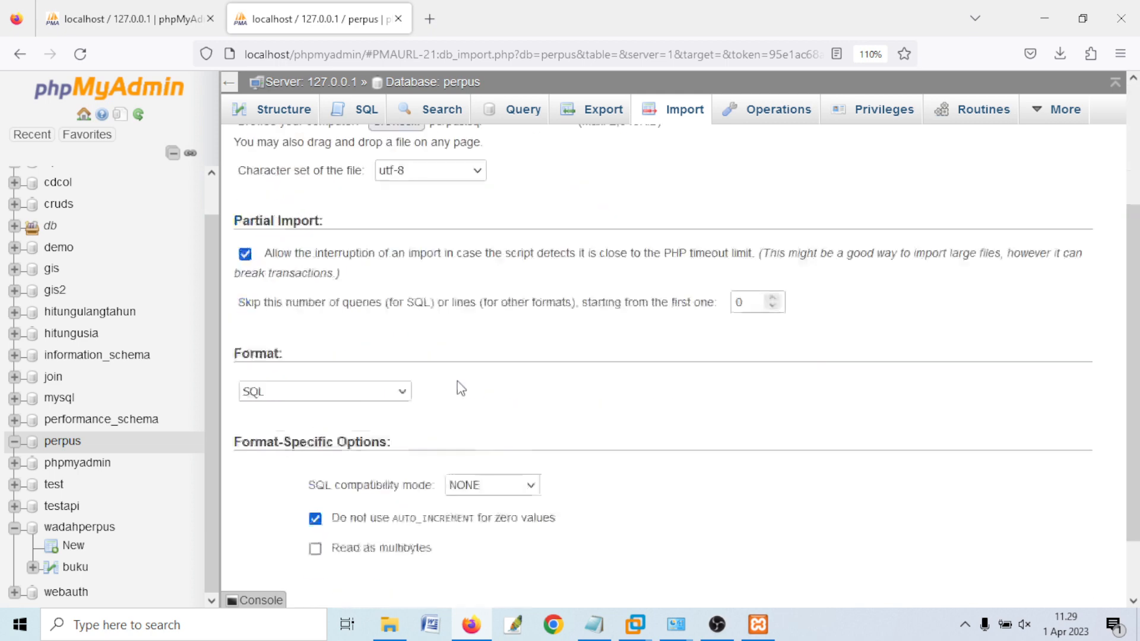
click(276, 538)
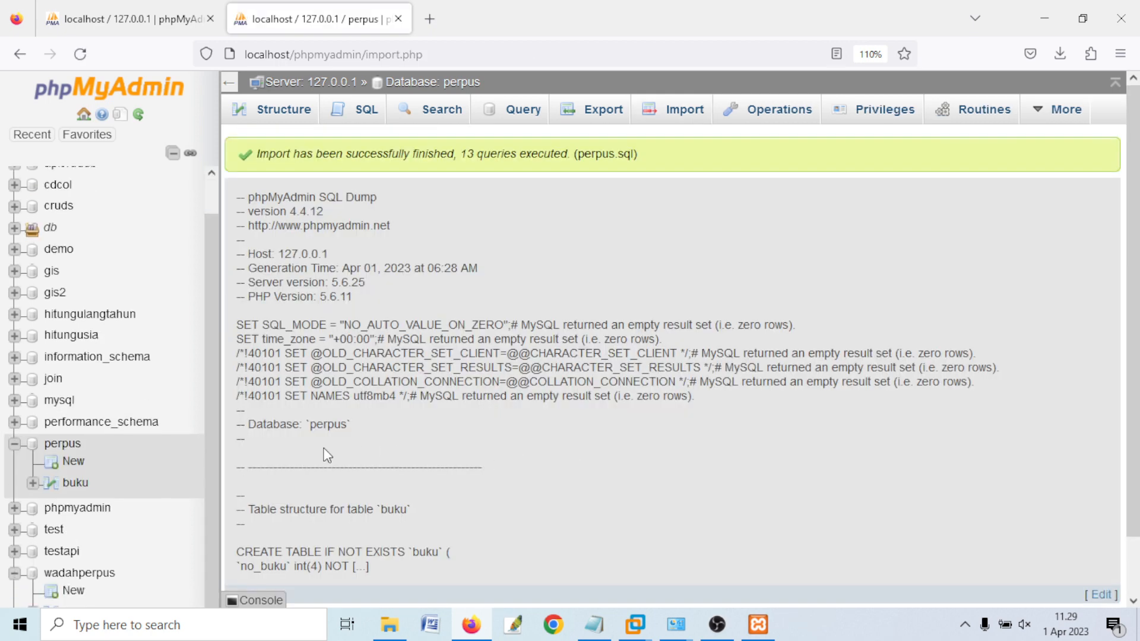
- Browse the restored buku rows, highlight the backup, HAPUS DATABASE and RENAME notes, then reopen perpus
click(75, 483)
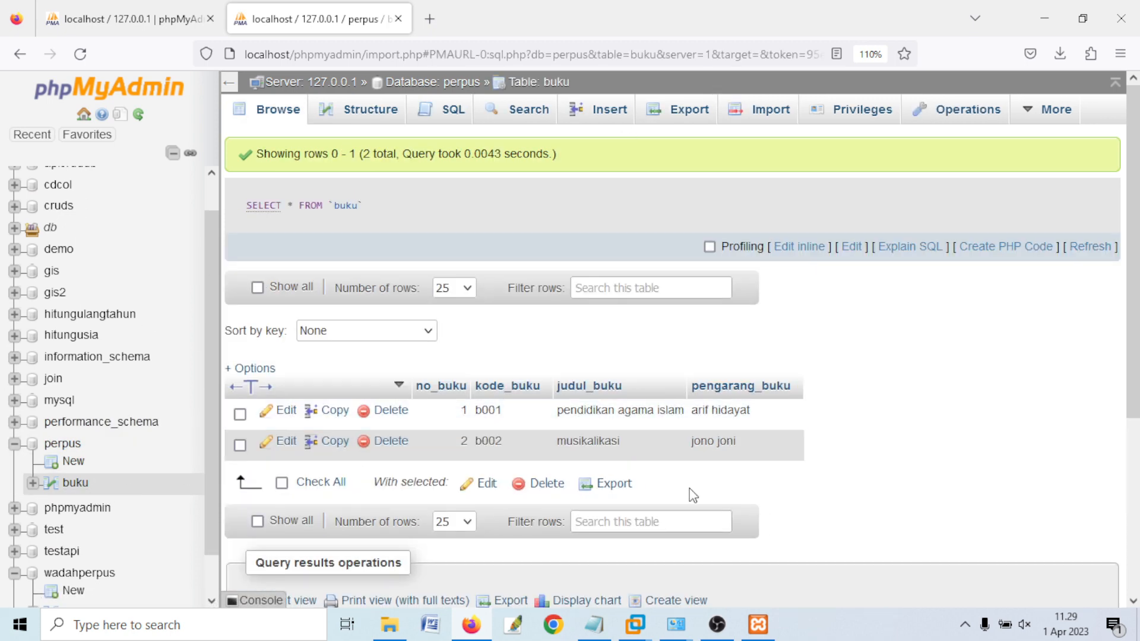
click(599, 636)
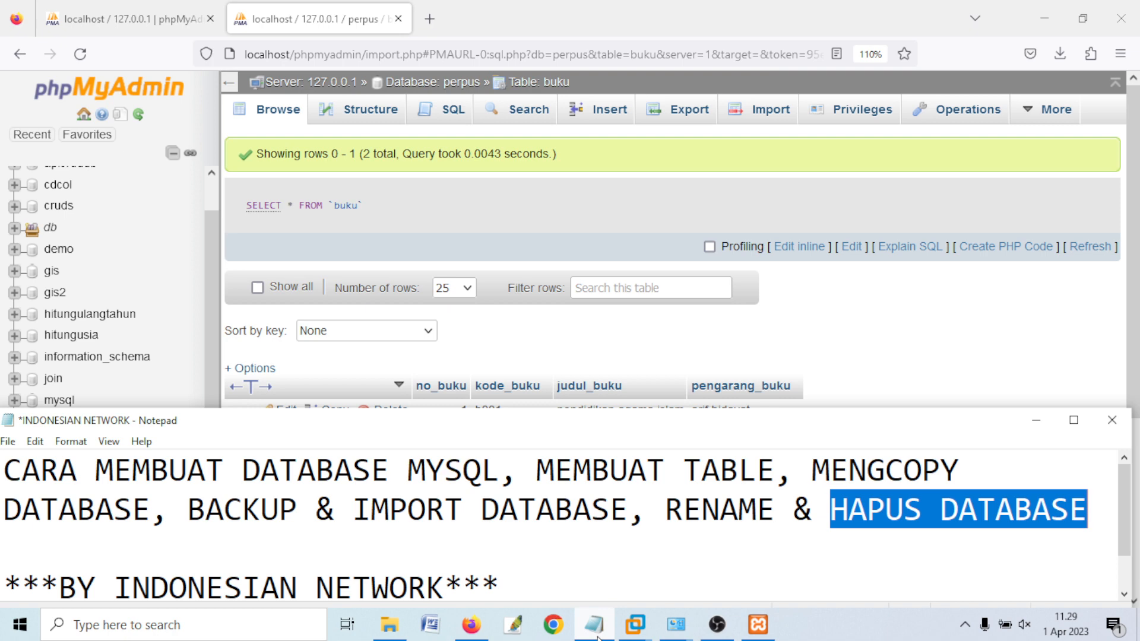
click(642, 545)
drag(205, 509, 590, 509)
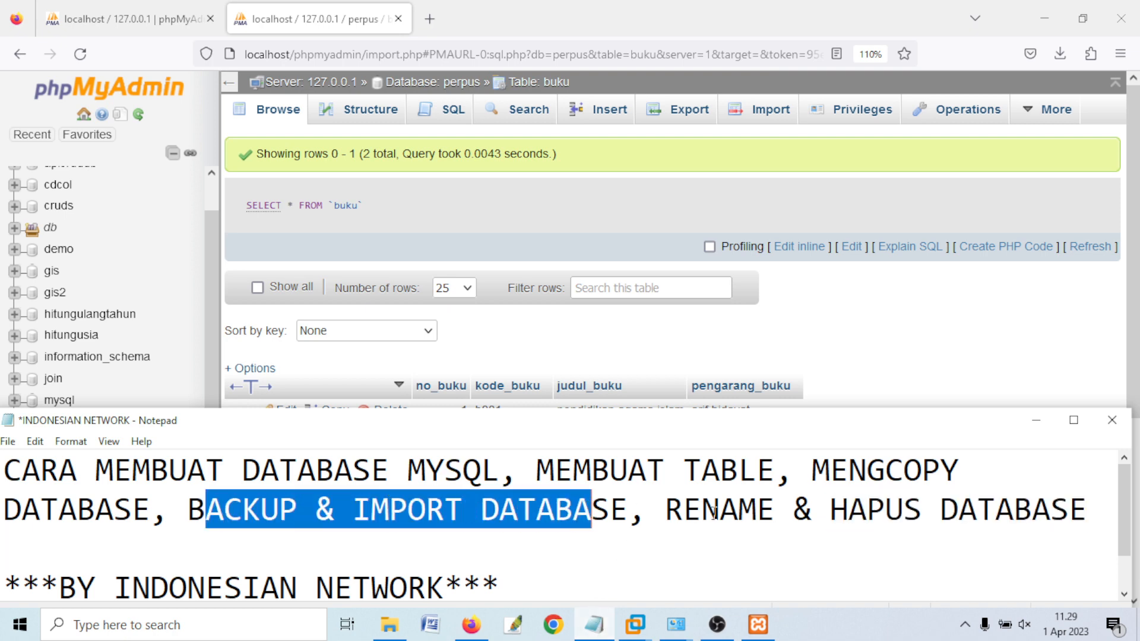
drag(831, 510, 1108, 514)
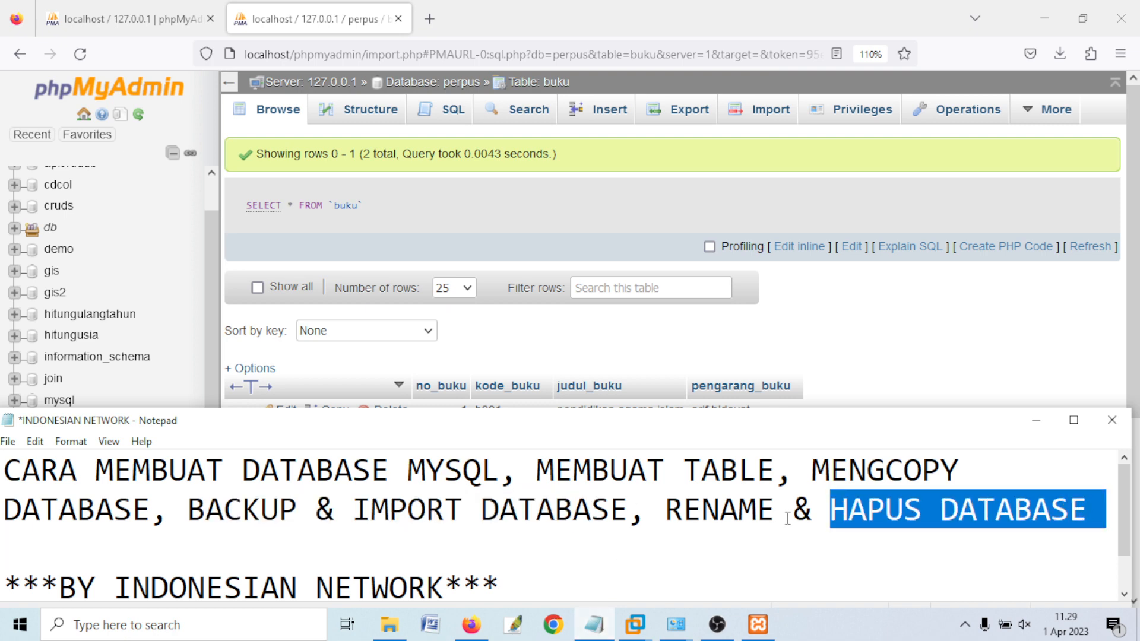
drag(777, 514, 680, 520)
click(321, 17)
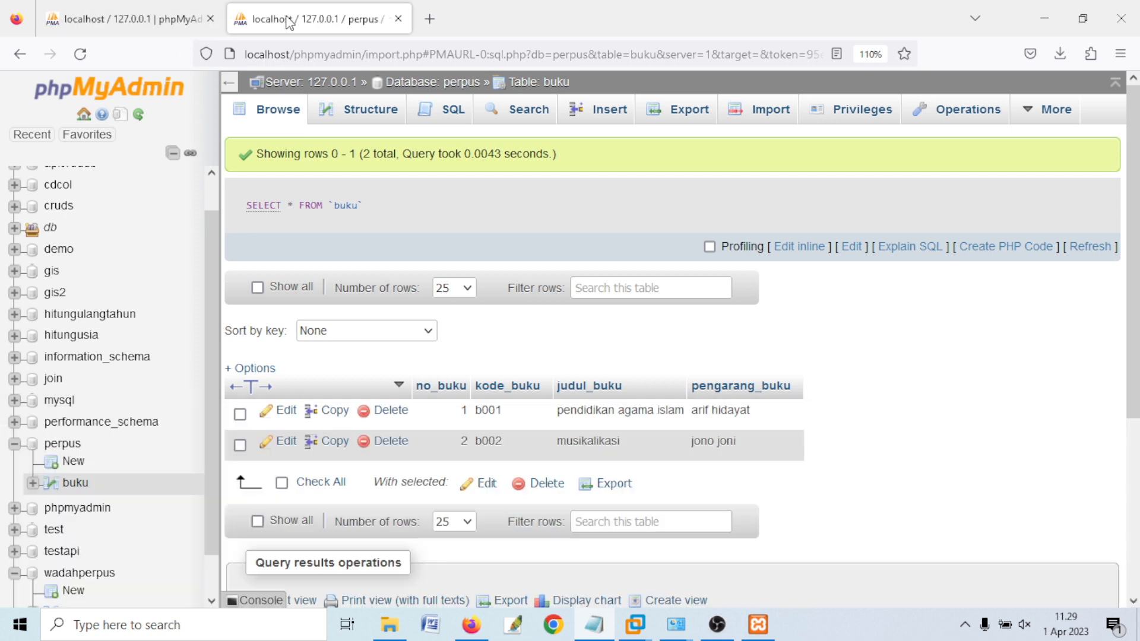
click(117, 444)
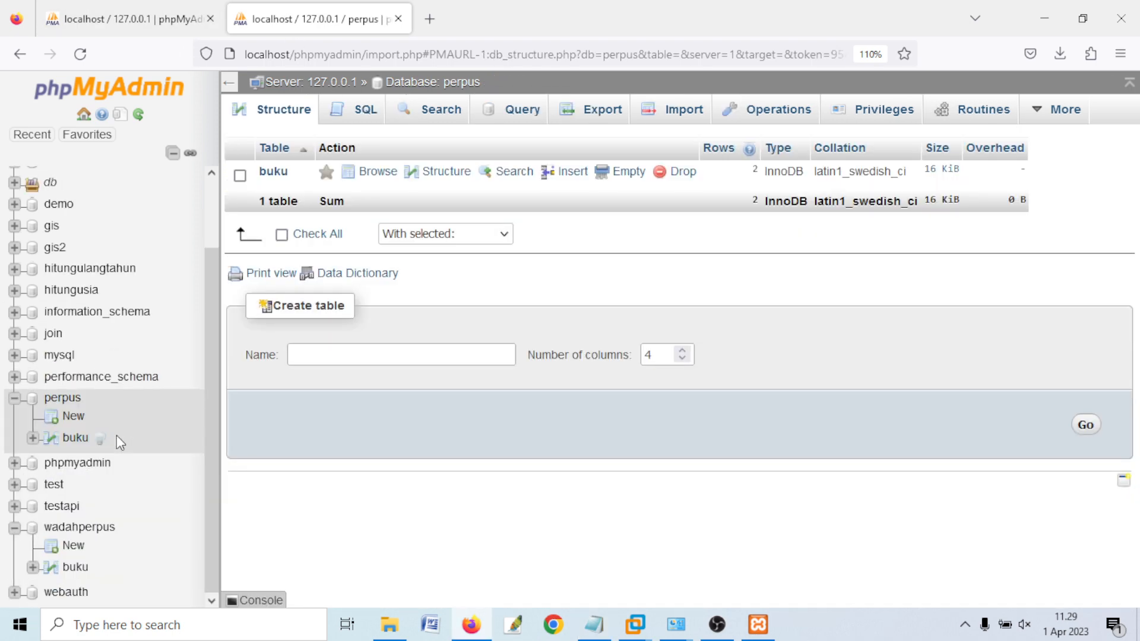
- Rename perpus to 'perpustakaanku' on Operations, confirming the CREATE/DROP DATABASE prompt with OK
click(771, 111)
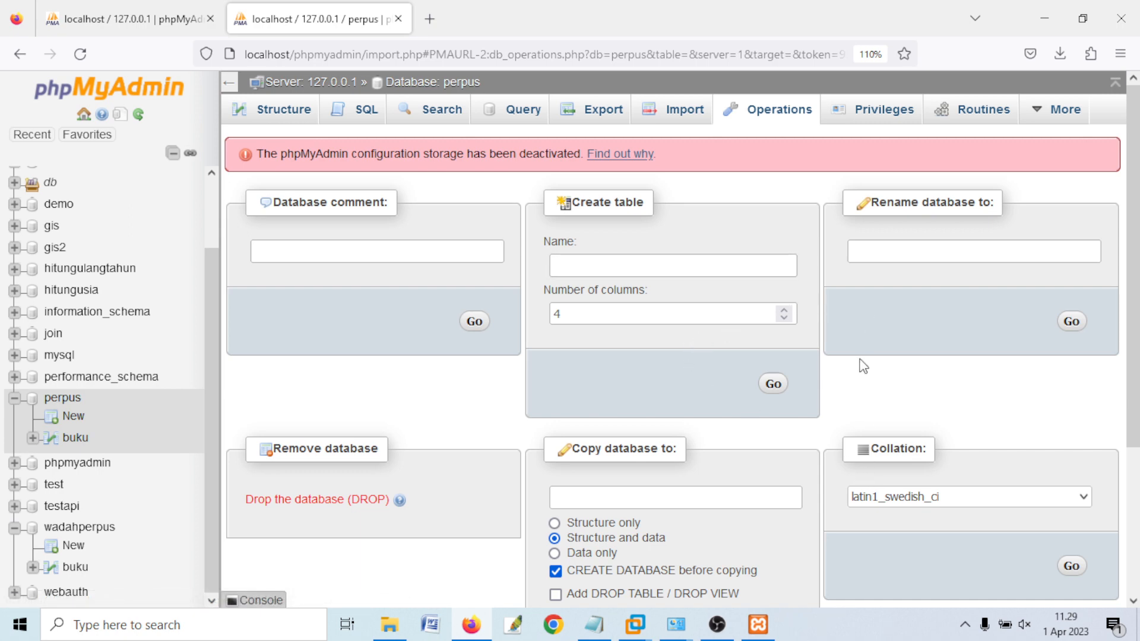
scroll(863, 365, down, 3)
scroll(863, 365, up, 3)
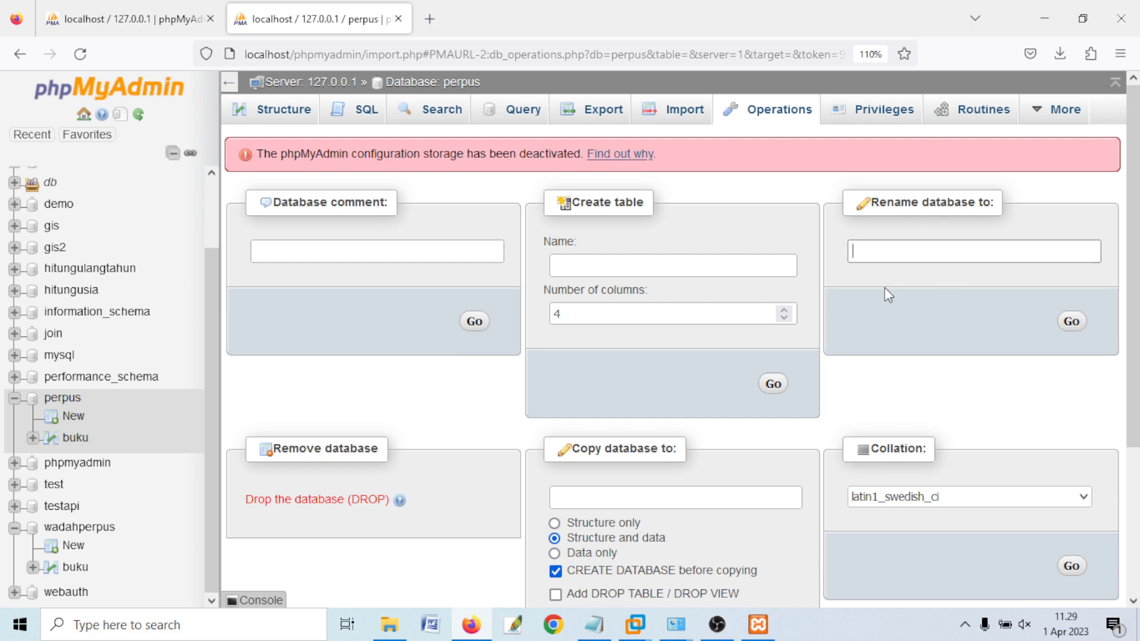
text(erpus)
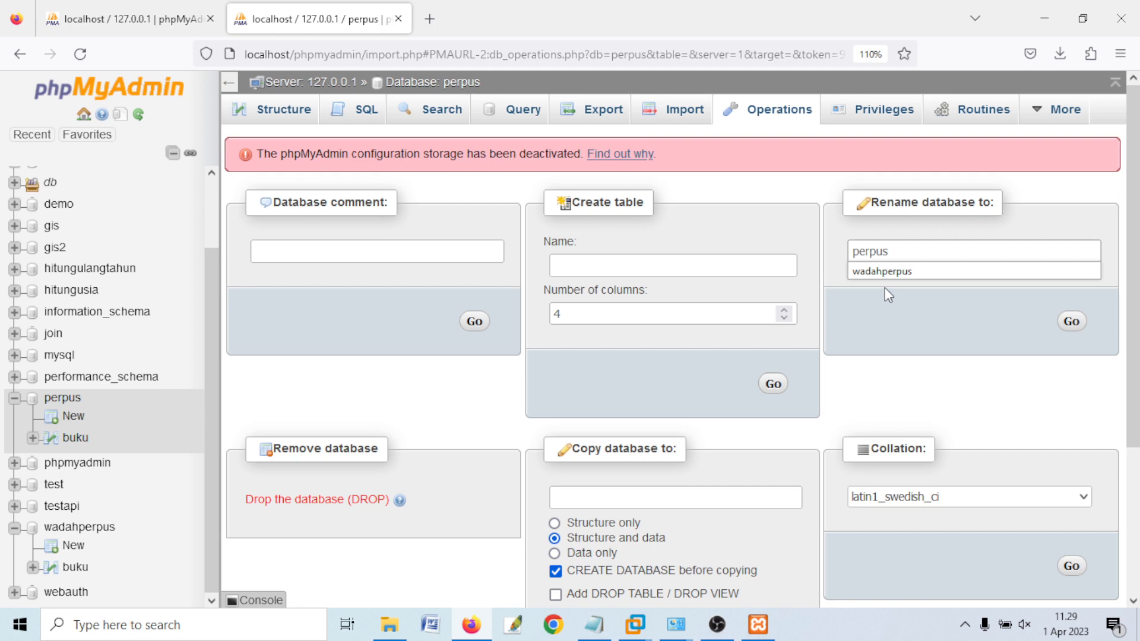
text(takaan)
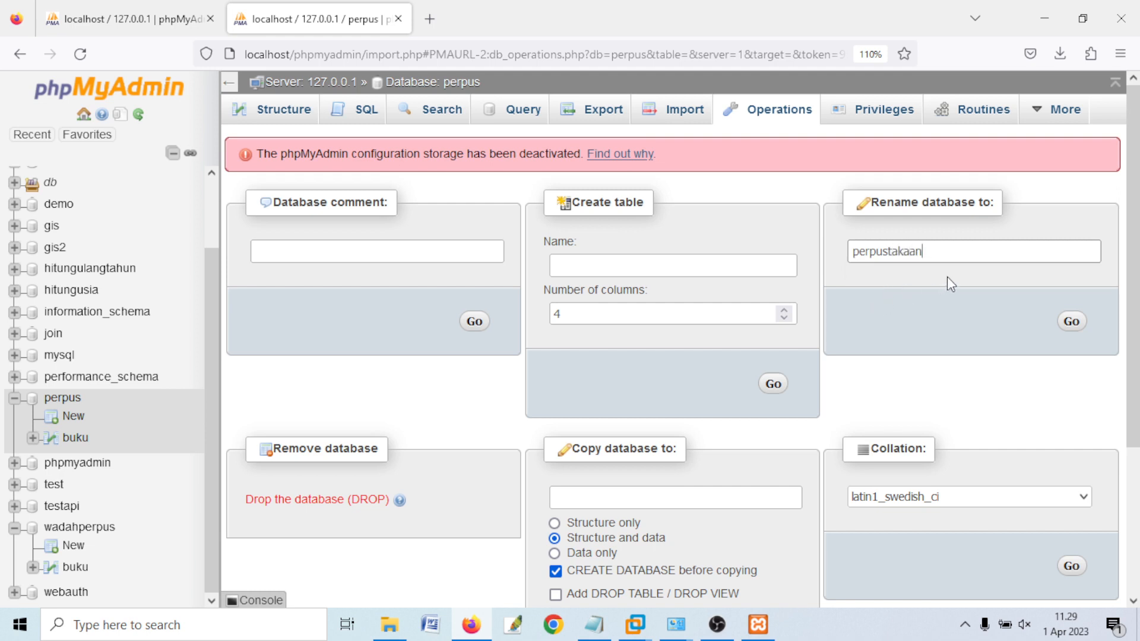
text(ku)
click(1068, 321)
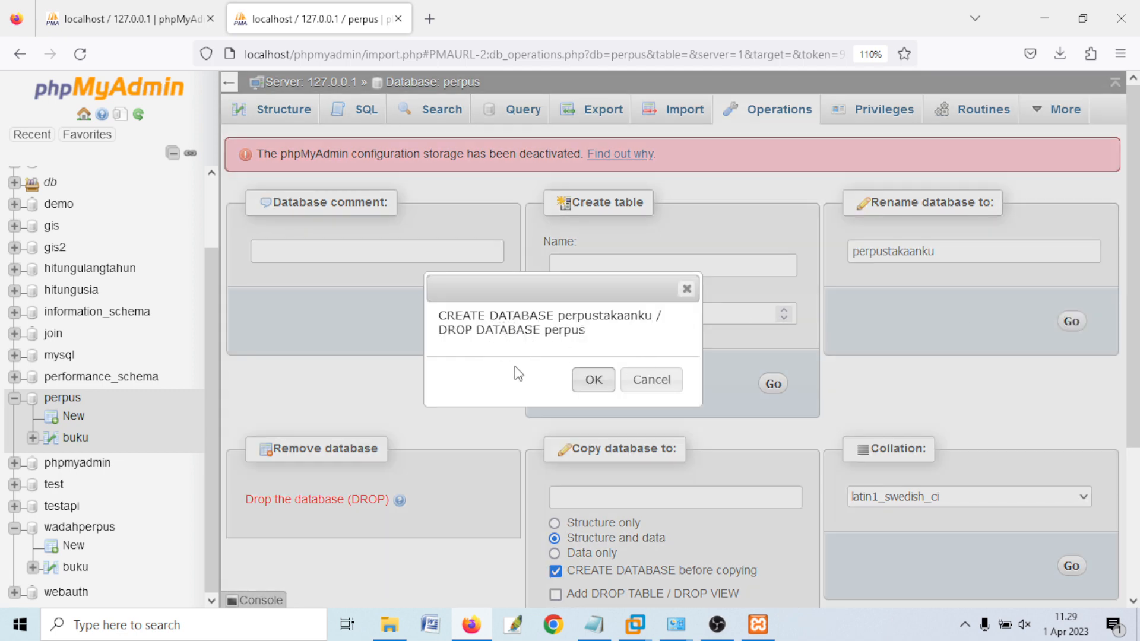
drag(439, 315, 647, 316)
drag(453, 323, 591, 336)
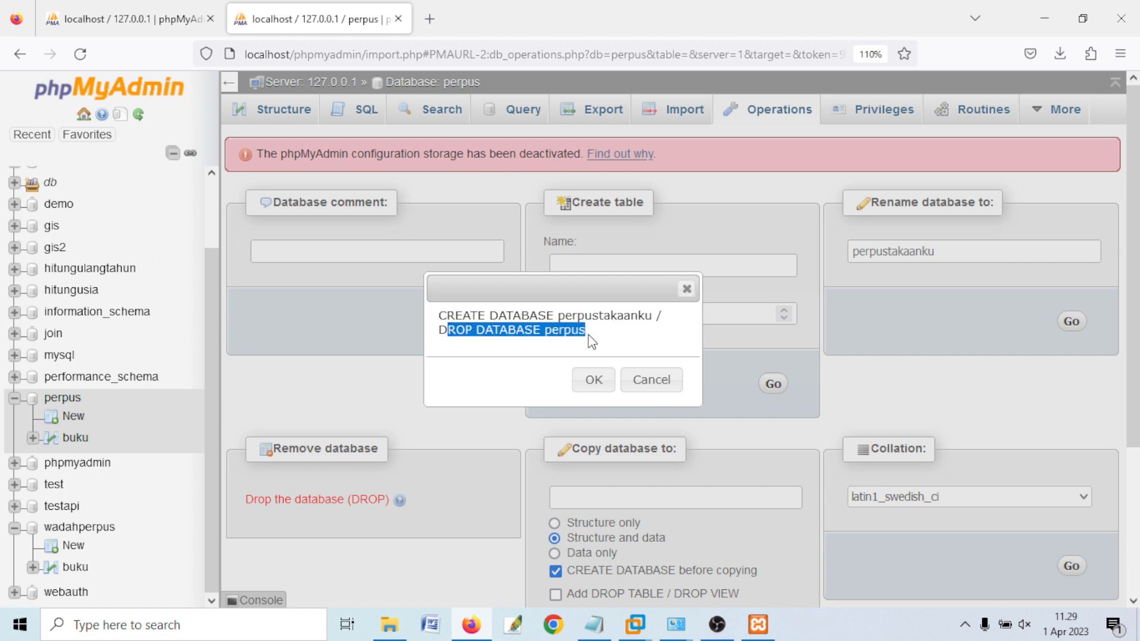
click(594, 381)
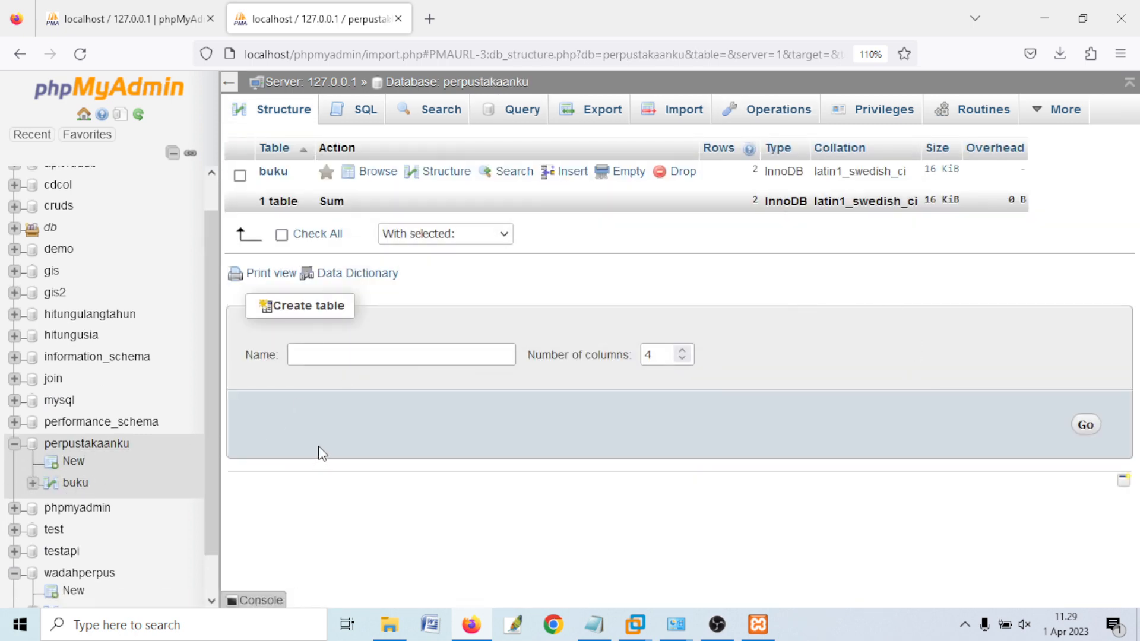
- Highlight the title's second line in the notes, then browse buku in perpustakaanku showing b001 and b002
click(595, 625)
click(601, 530)
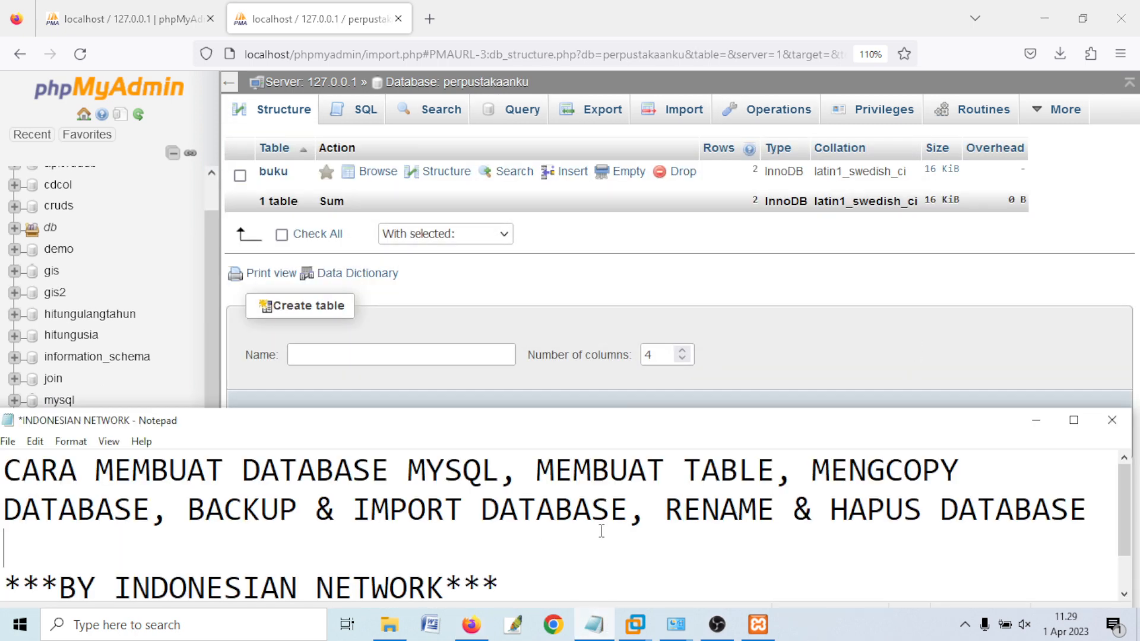
drag(1088, 511, 39, 511)
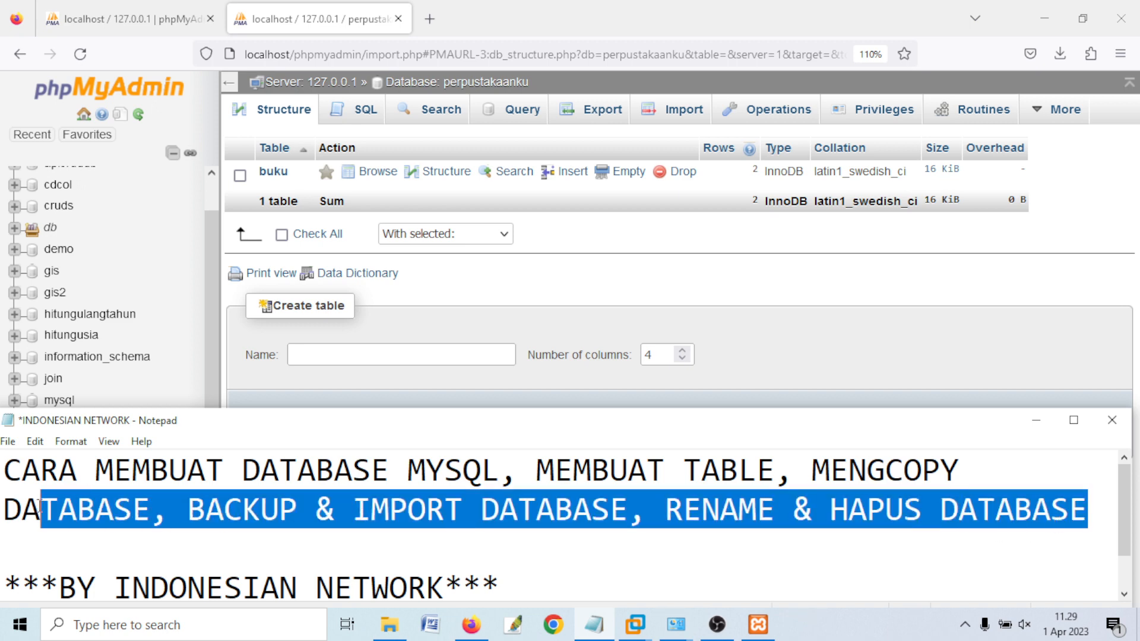
click(307, 28)
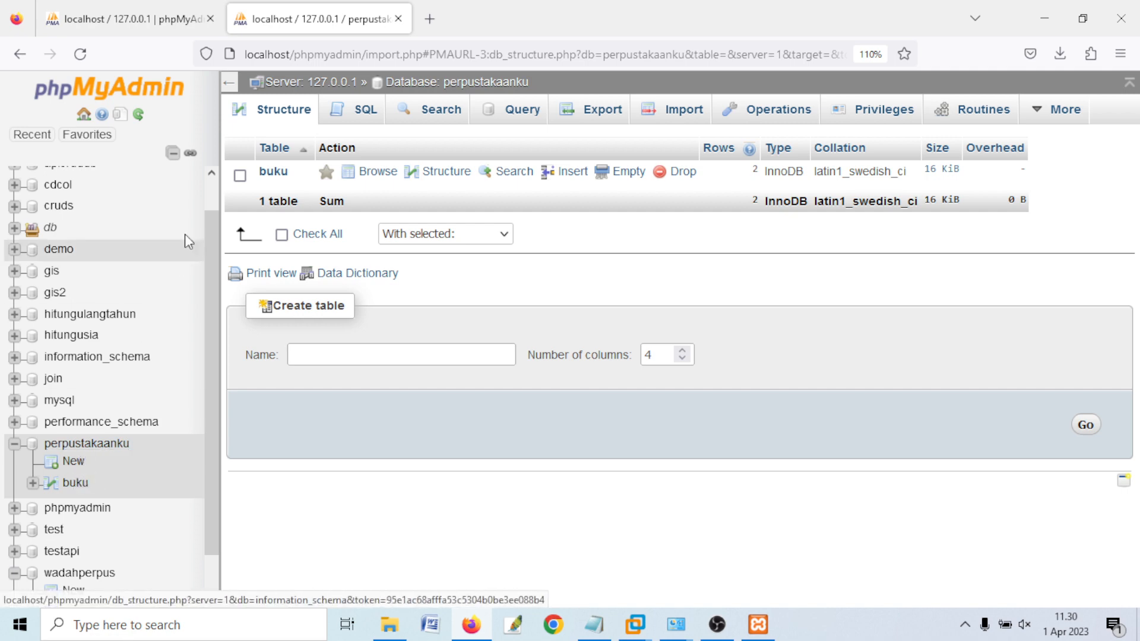
click(285, 171)
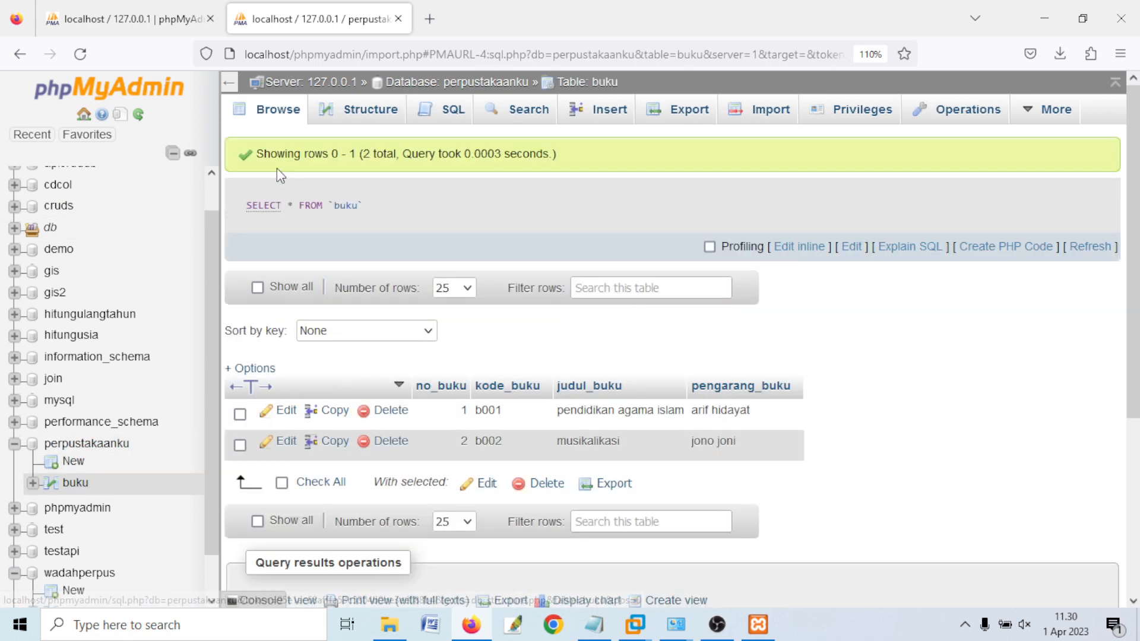